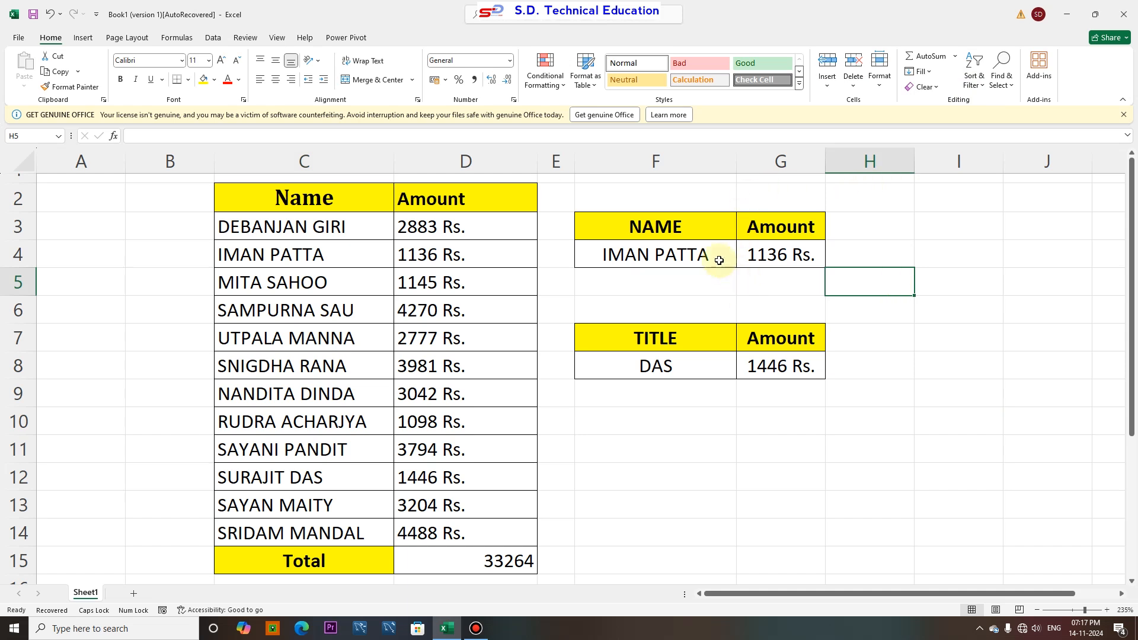
Examine the source table, the two lookup tables and the VLOOKUP formula in the NAME table's amount cell
left_click(697, 363)
left_click_drag(652, 228, 764, 255)
left_click_drag(688, 335, 753, 368)
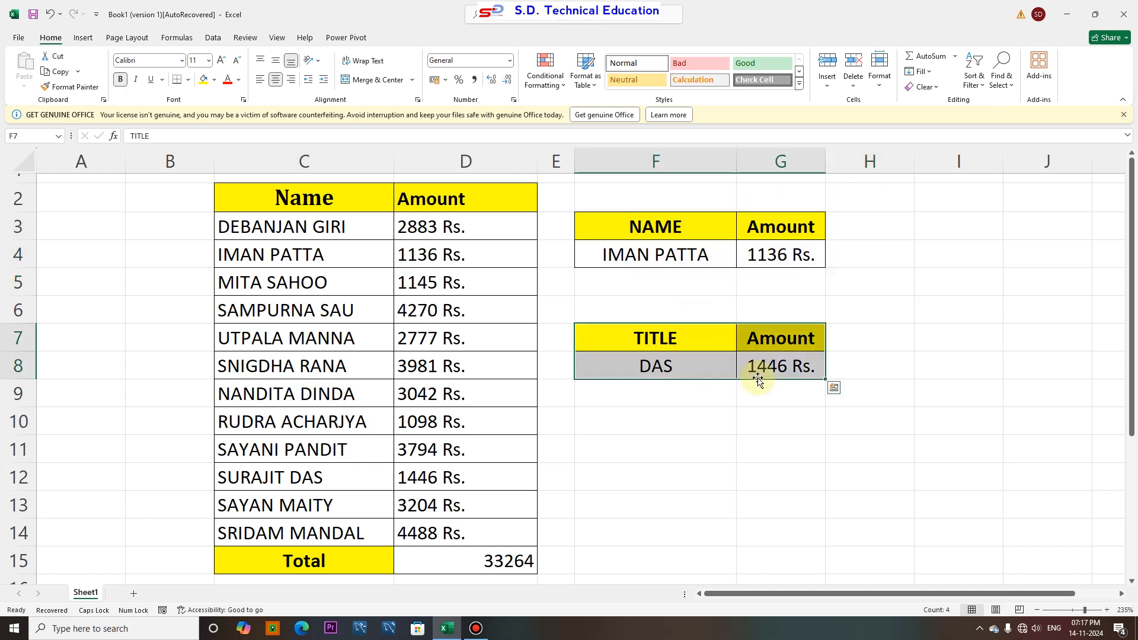
left_click(752, 368)
left_click(623, 254)
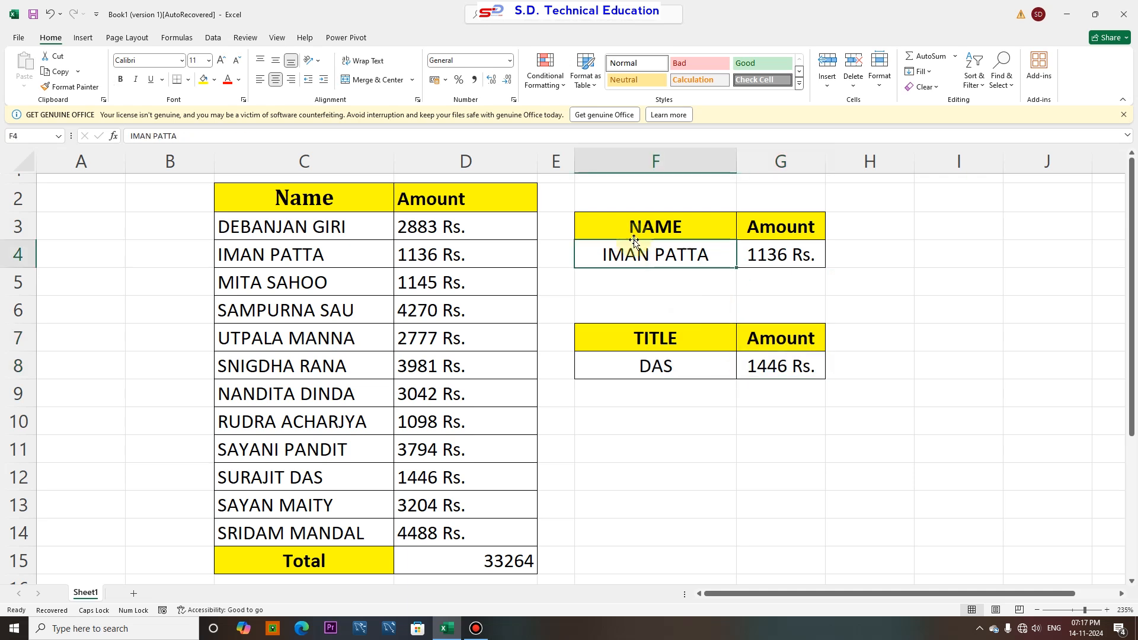
left_click(777, 256)
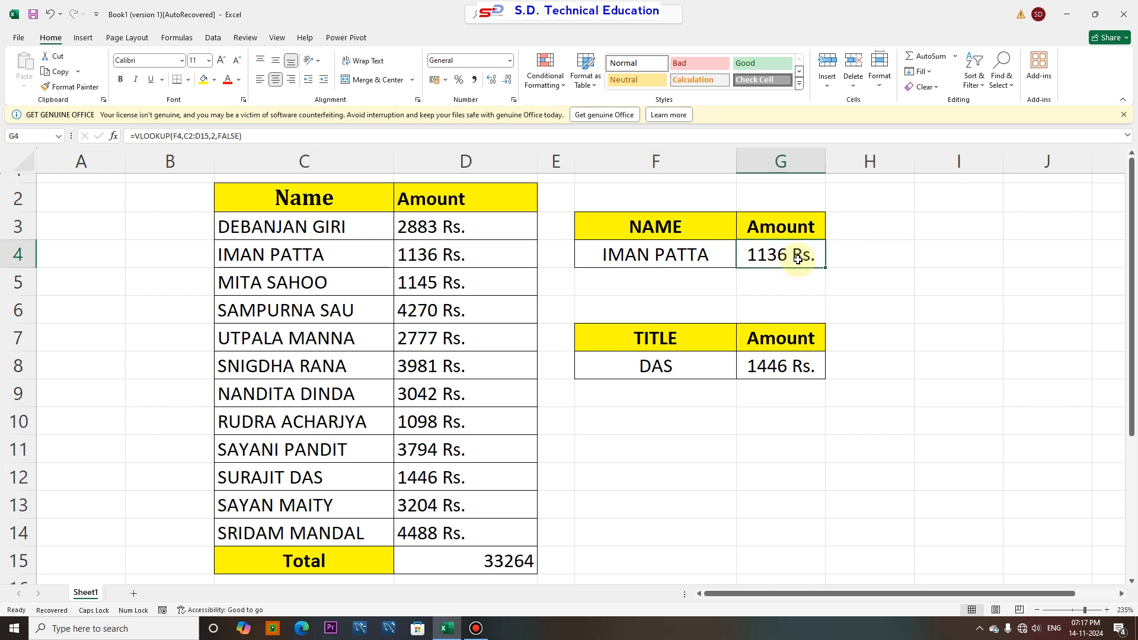
left_click(293, 247)
left_click(403, 254)
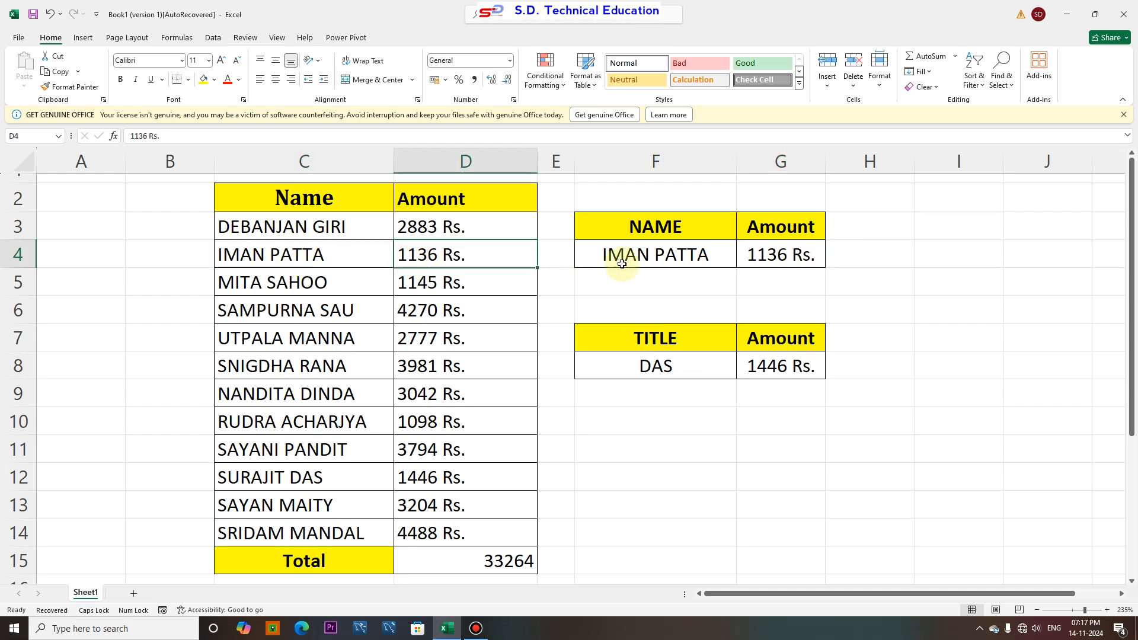
left_click(646, 262)
type("M")
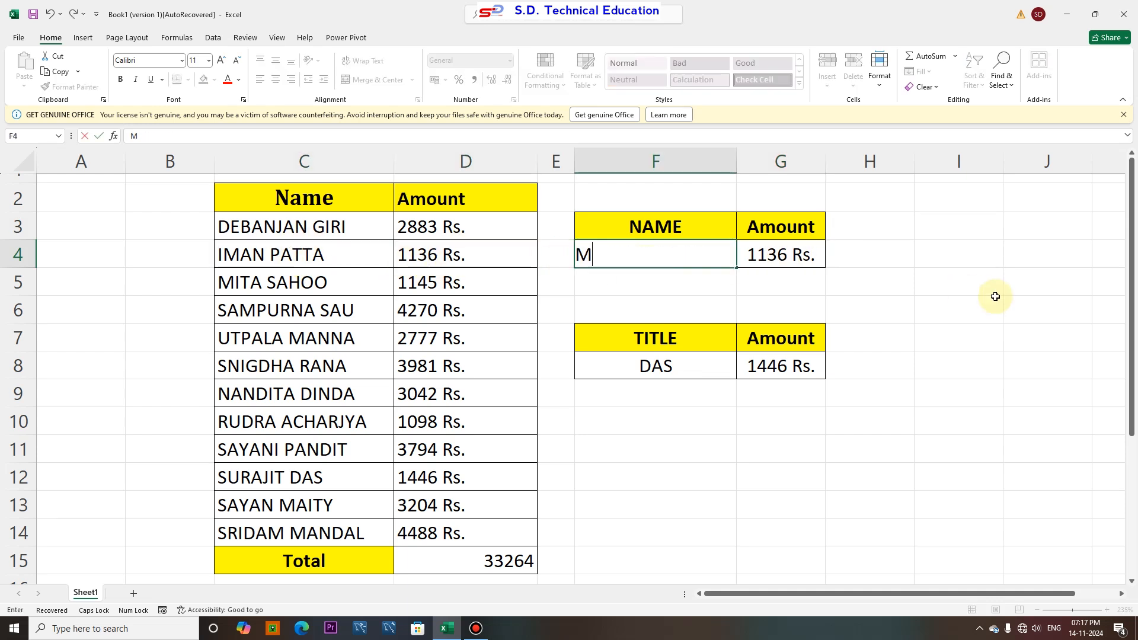
type("ITA SAHOO")
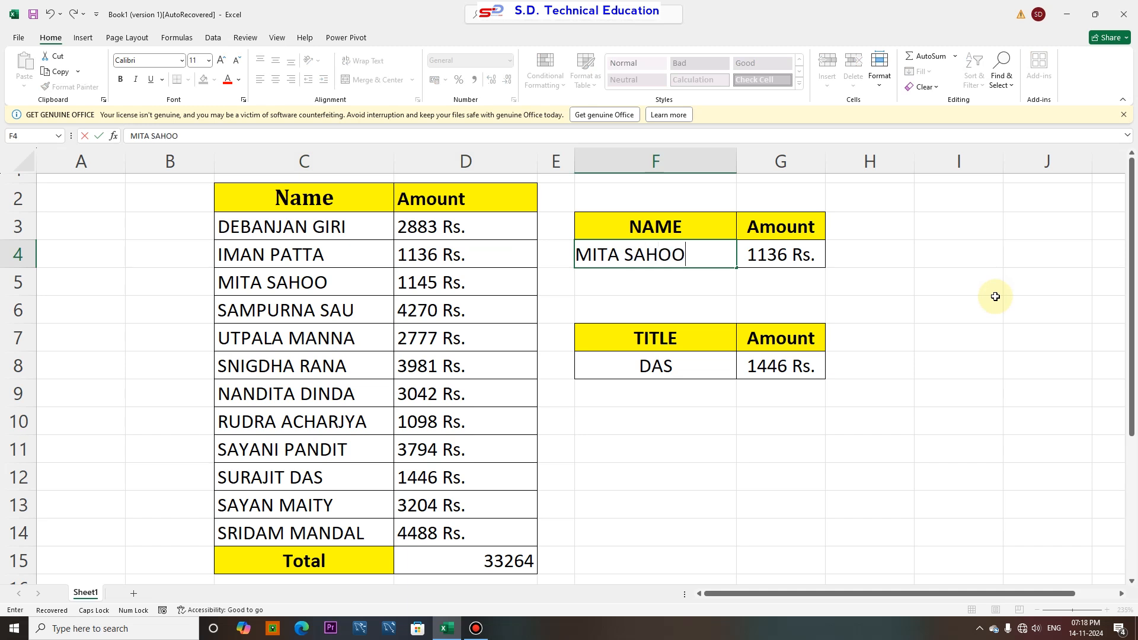
key("Return")
left_click(761, 255)
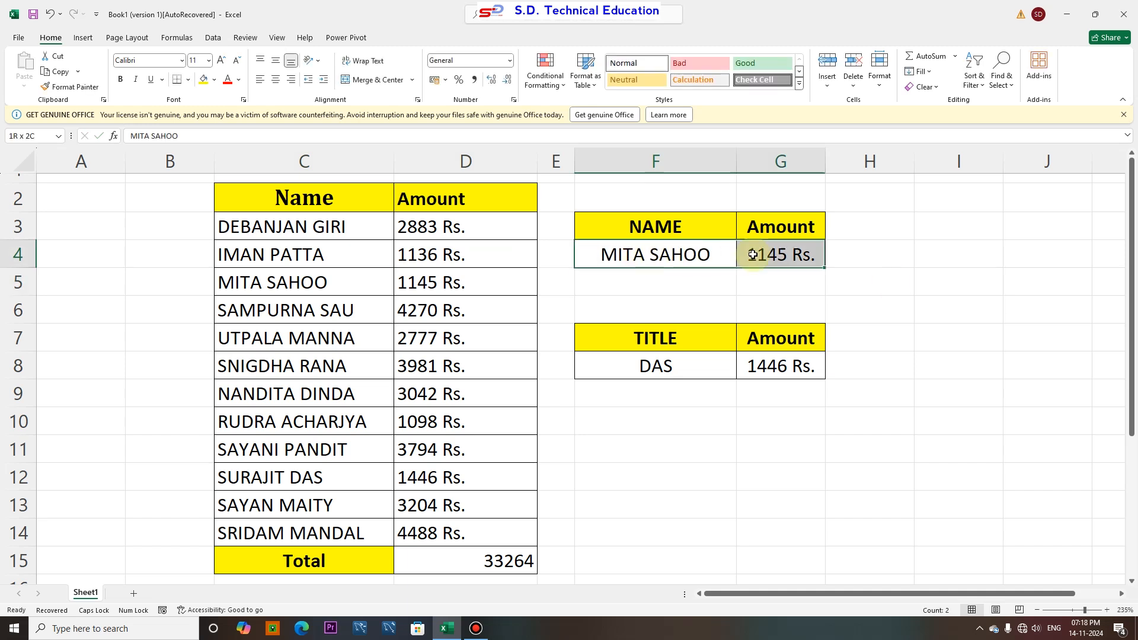
left_click(299, 283)
left_click(395, 283)
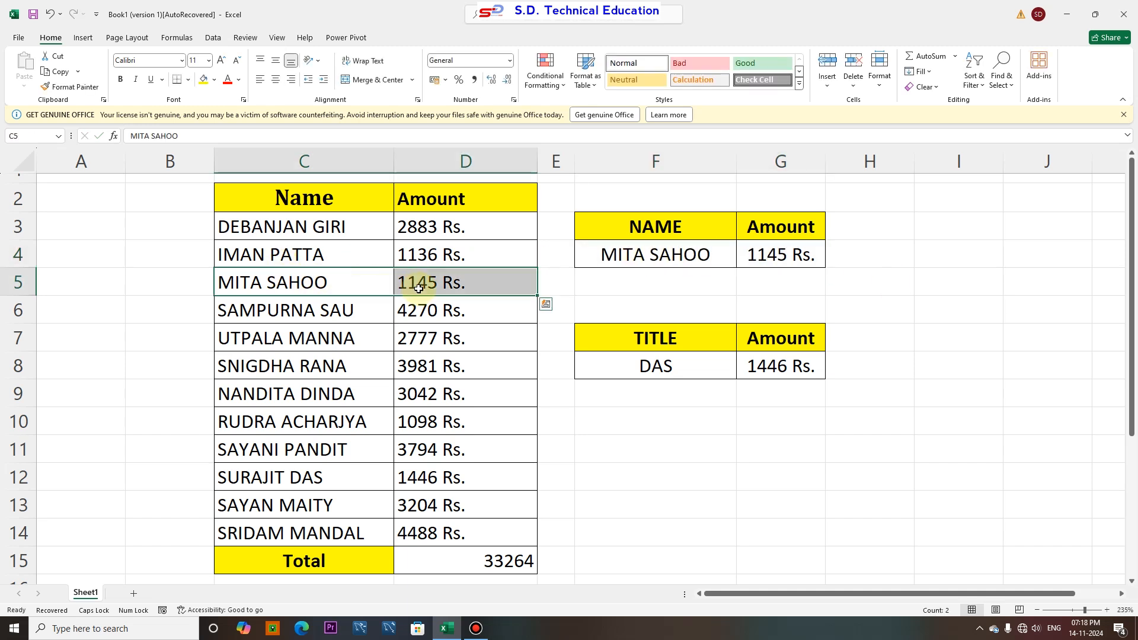
left_click(759, 256)
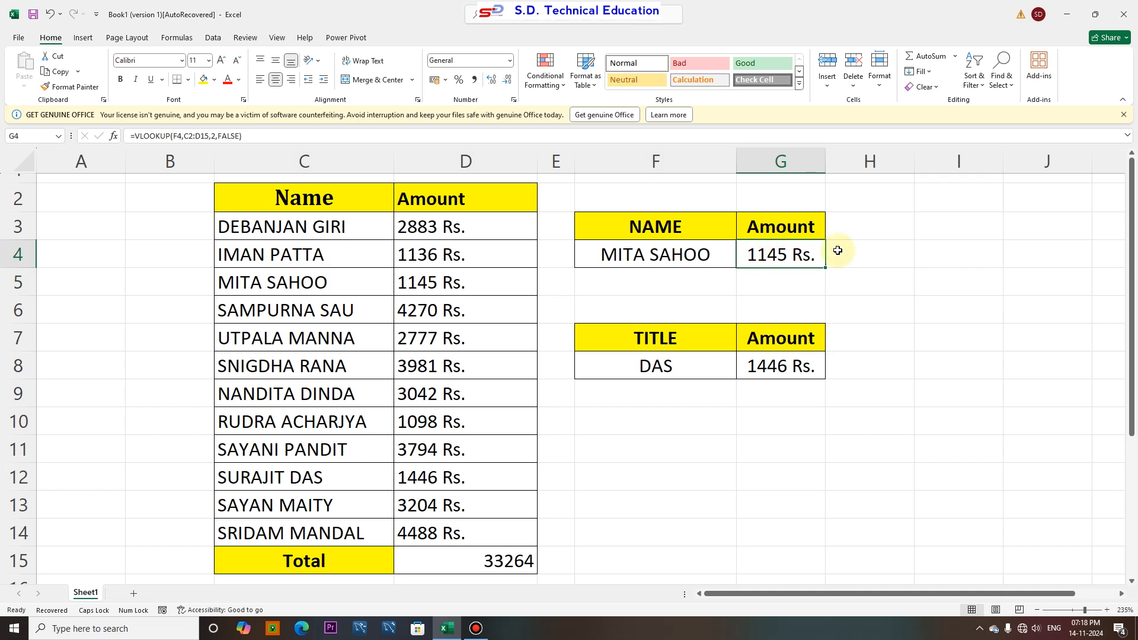
Enter SAHOO as the lookup value in the TITLE table
left_click(658, 366)
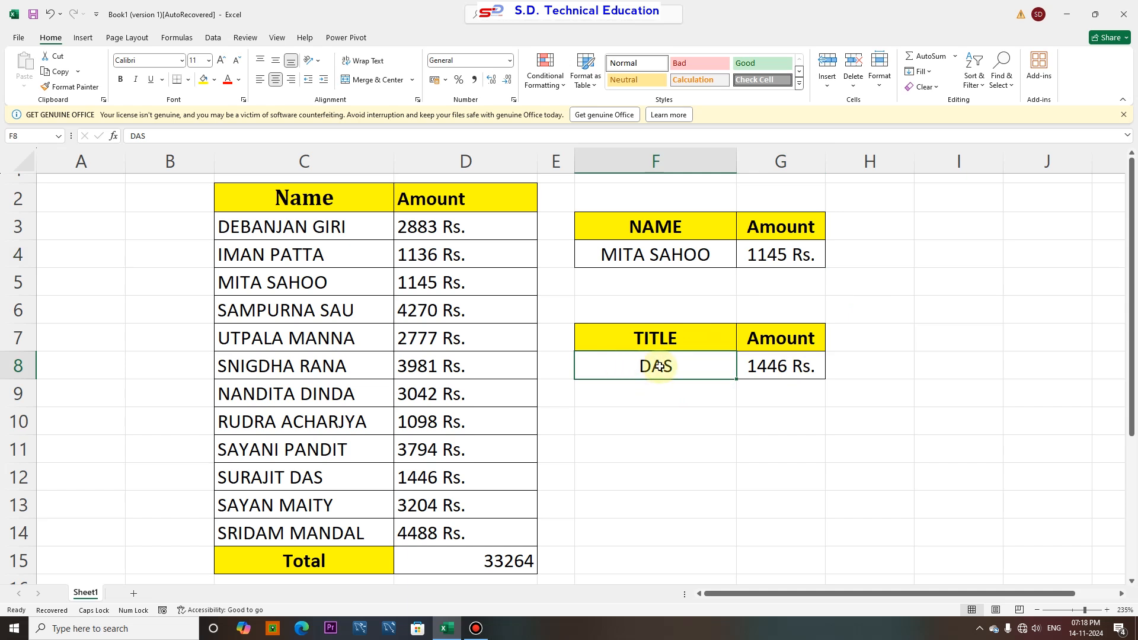
type("MITA")
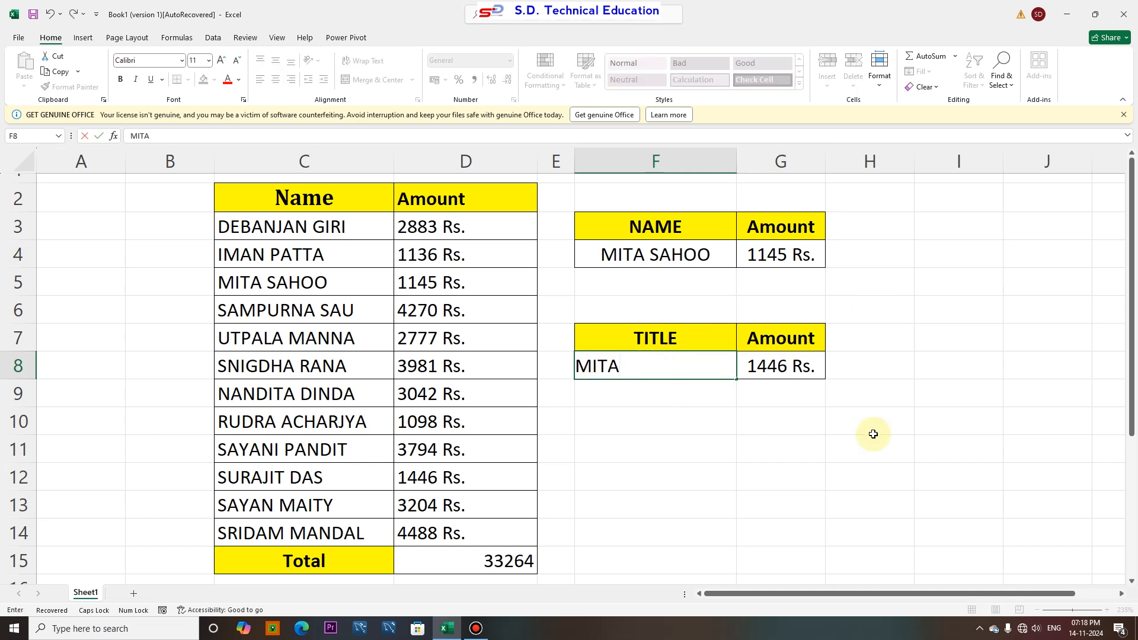
type(" SAHOO")
key("Return")
key("Up")
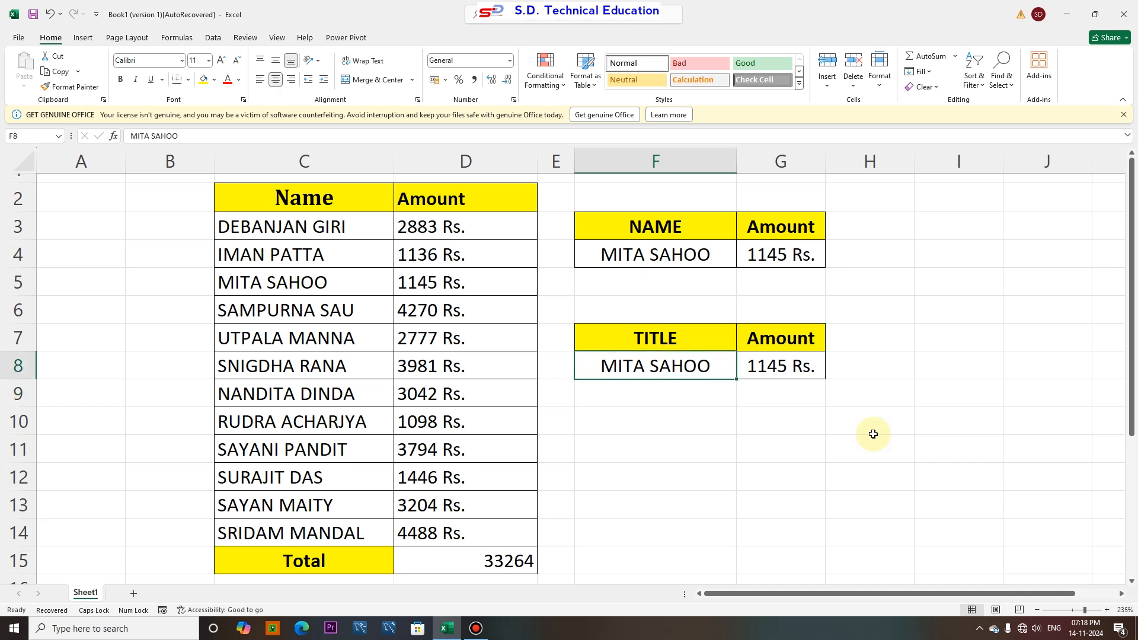
type("SAHOO")
key("Return")
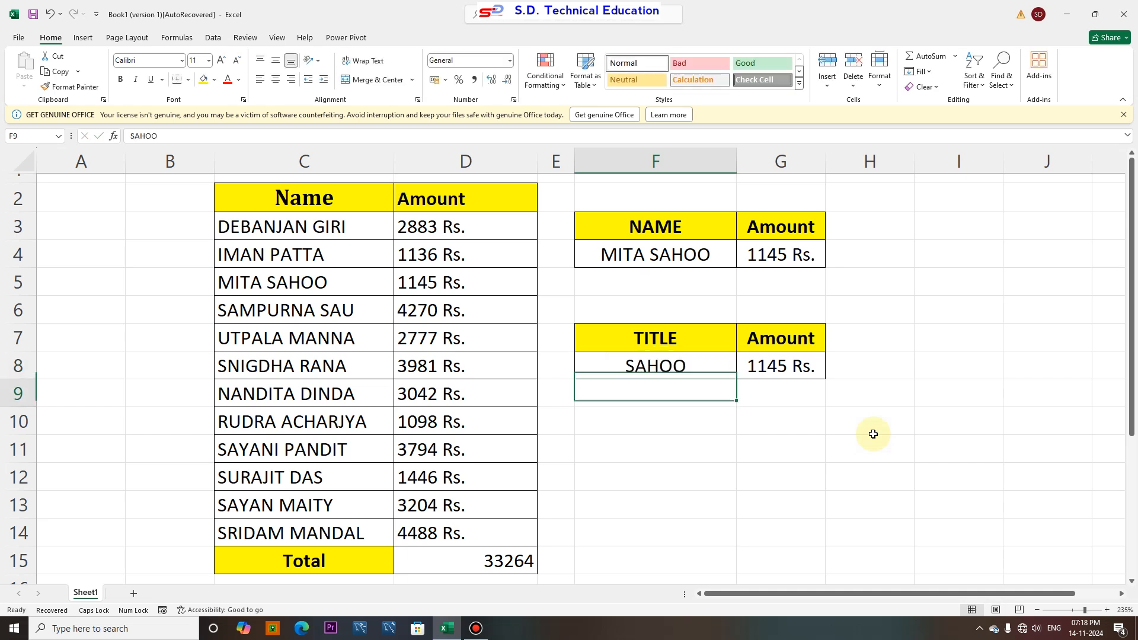
Replace the NAME table's lookup name with SAHOO
left_click(641, 253)
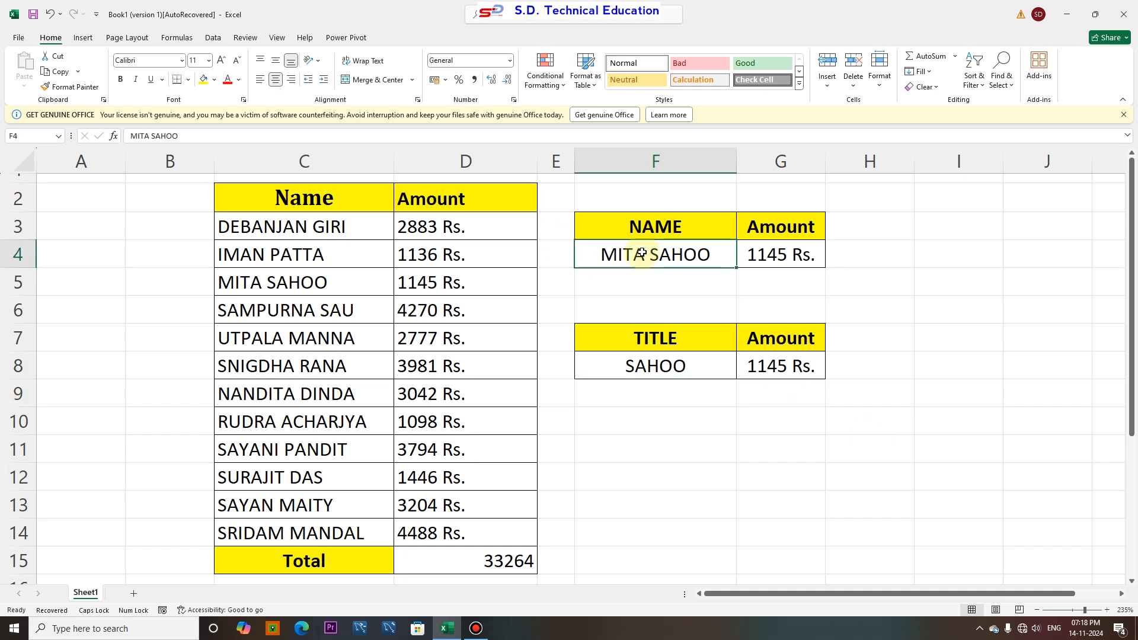
type("SAHOO")
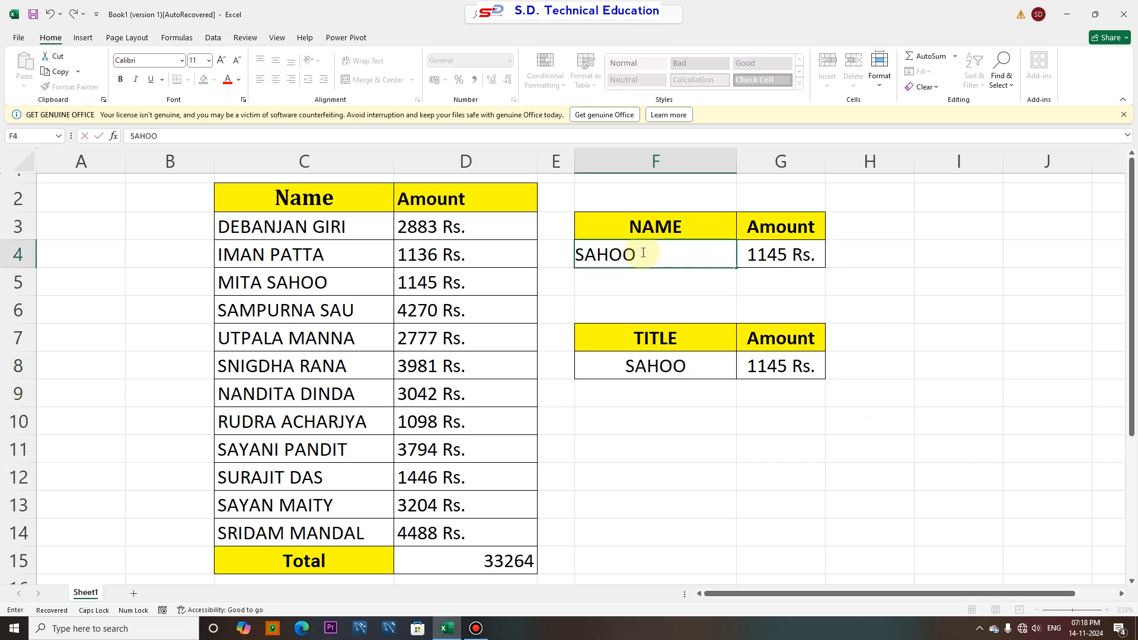
key("Return")
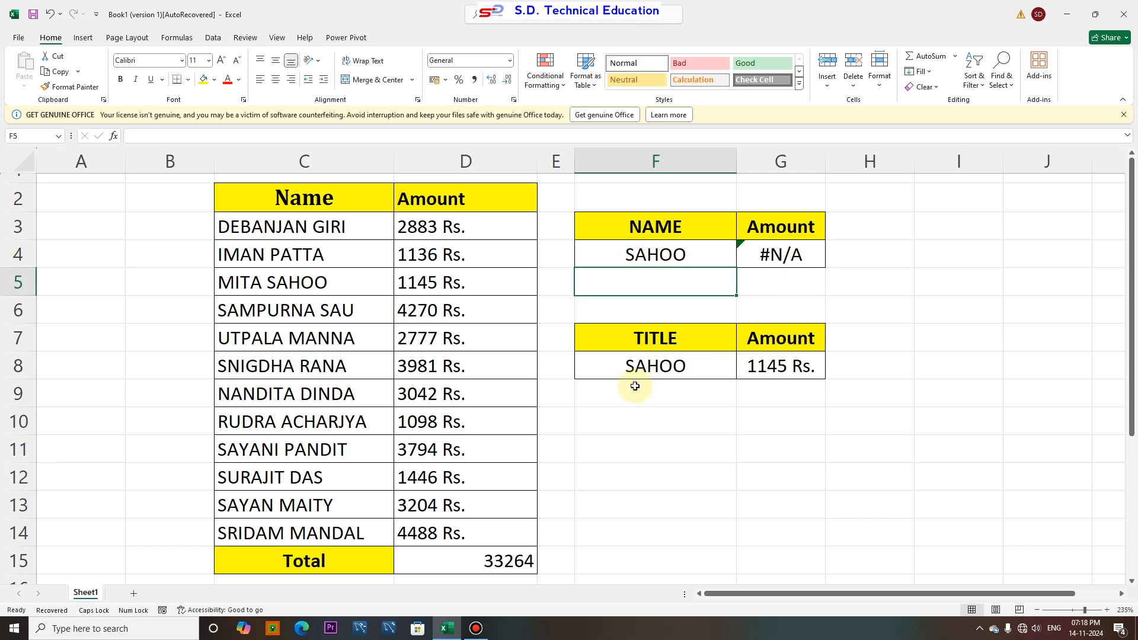
left_click(620, 375)
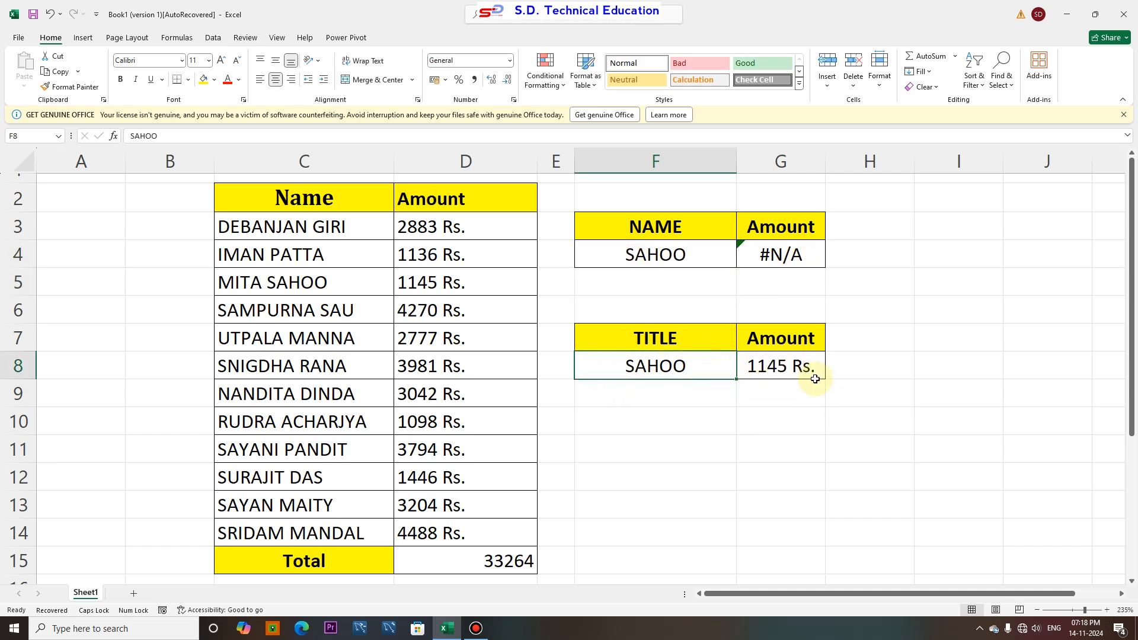
left_click(251, 315)
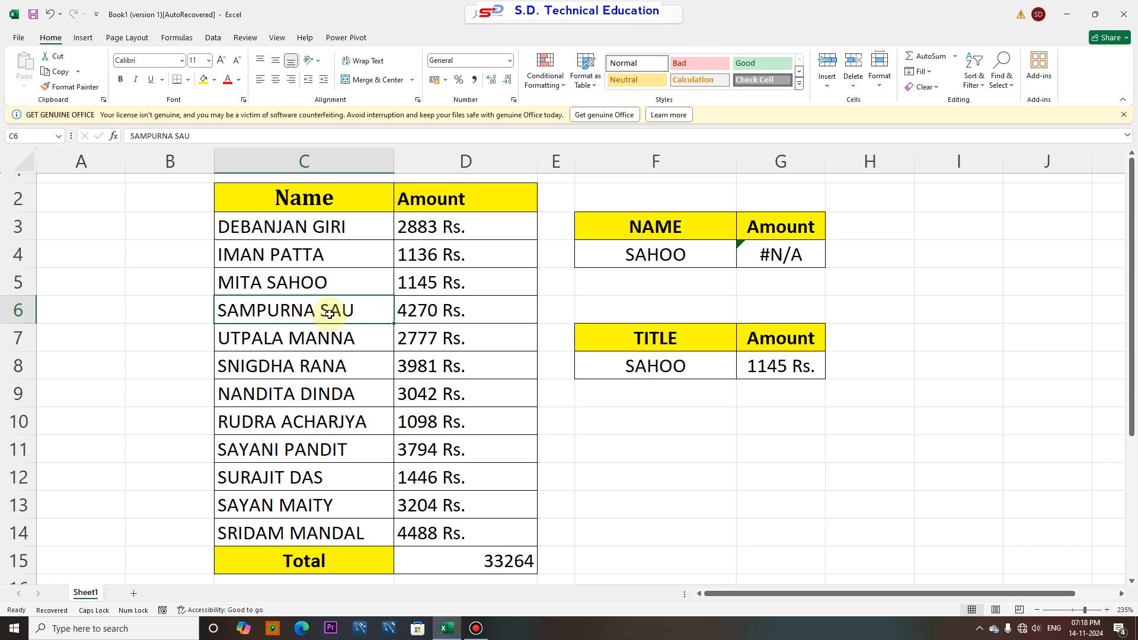
Change the TITLE table's lookup value to SAU
left_click(647, 364)
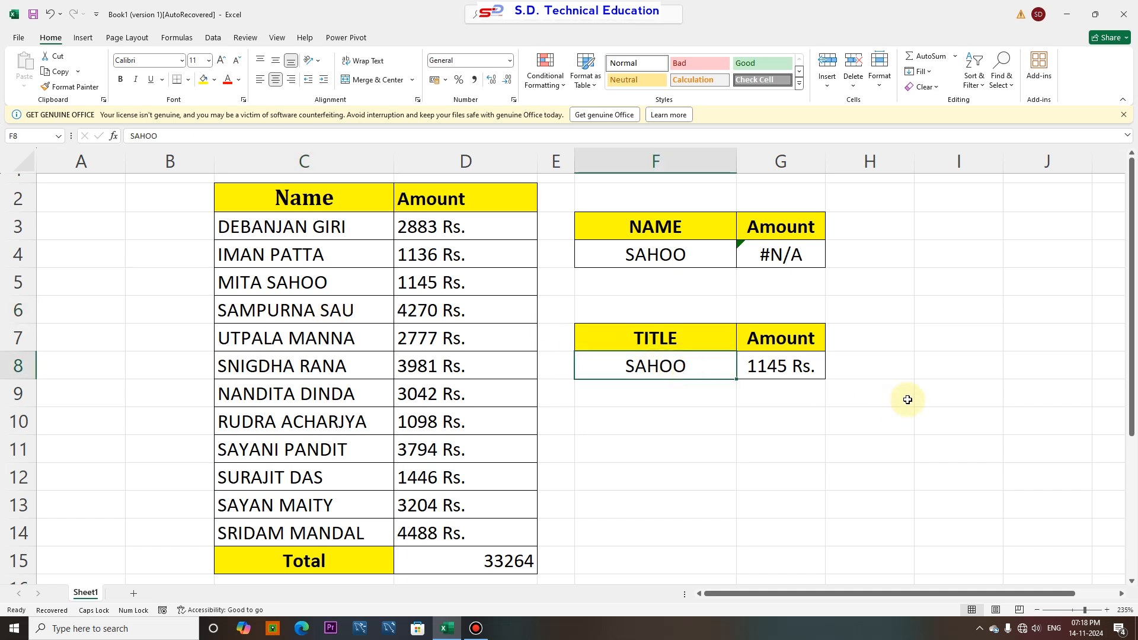
type("SAU")
key("Return")
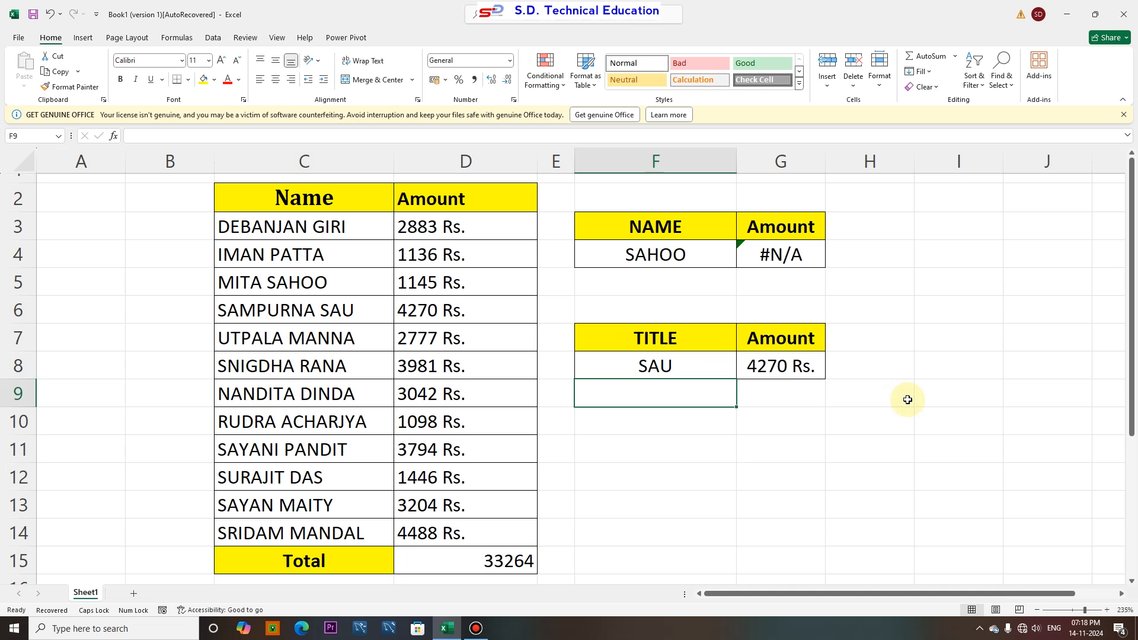
Change the NAME table's lookup name to SAU and inspect the TITLE table's amount formula
left_click(673, 256)
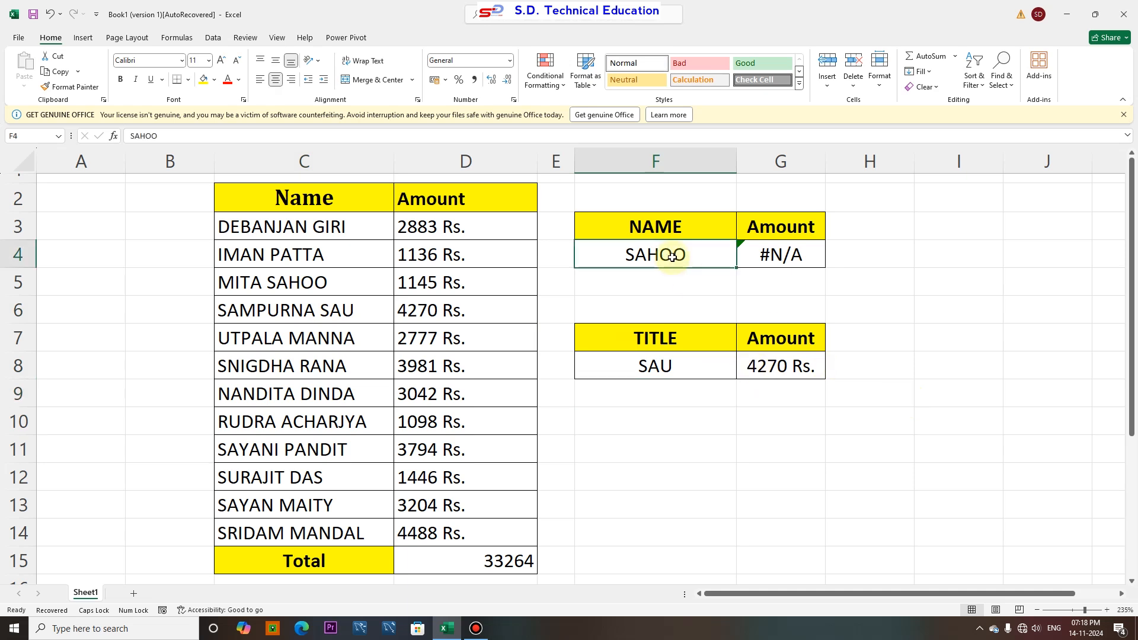
type("SAU")
key("Return")
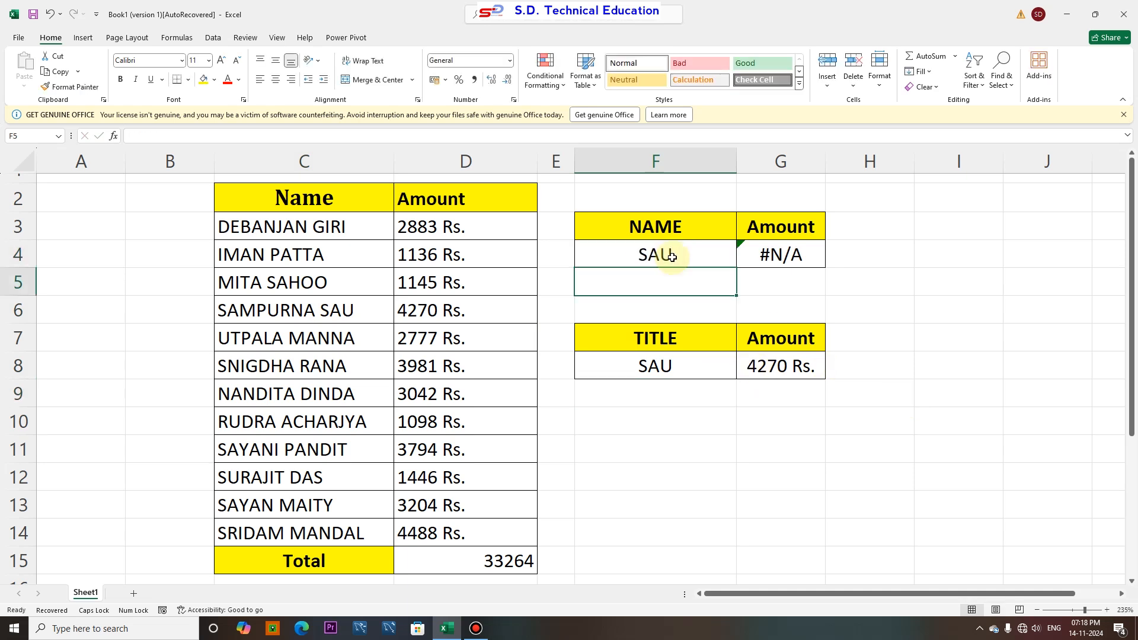
left_click(672, 256)
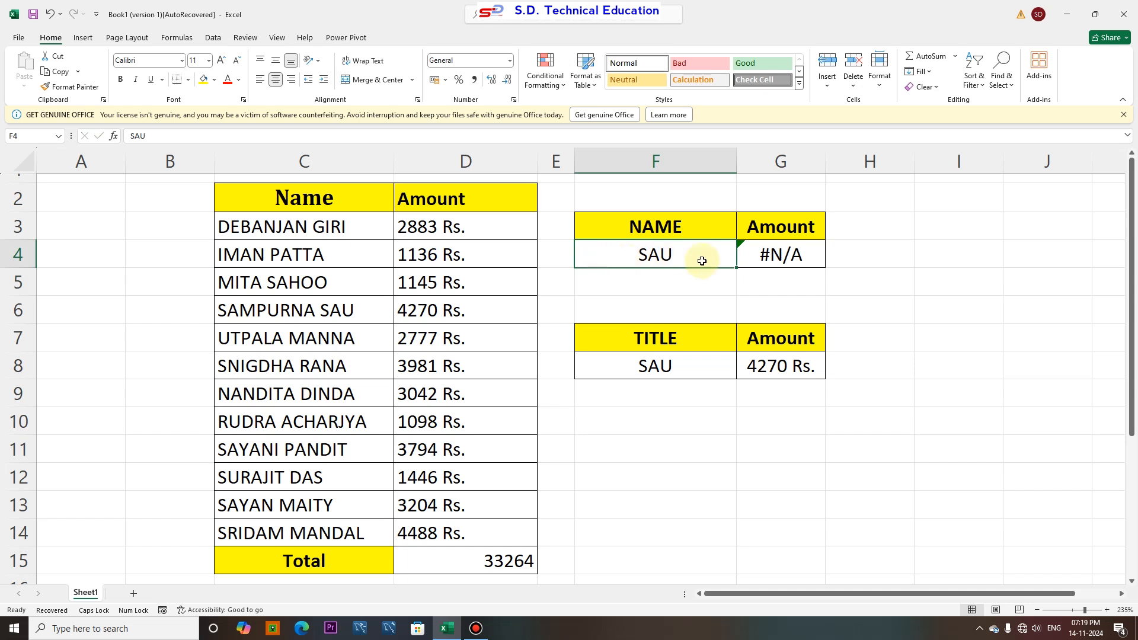
left_click(766, 368)
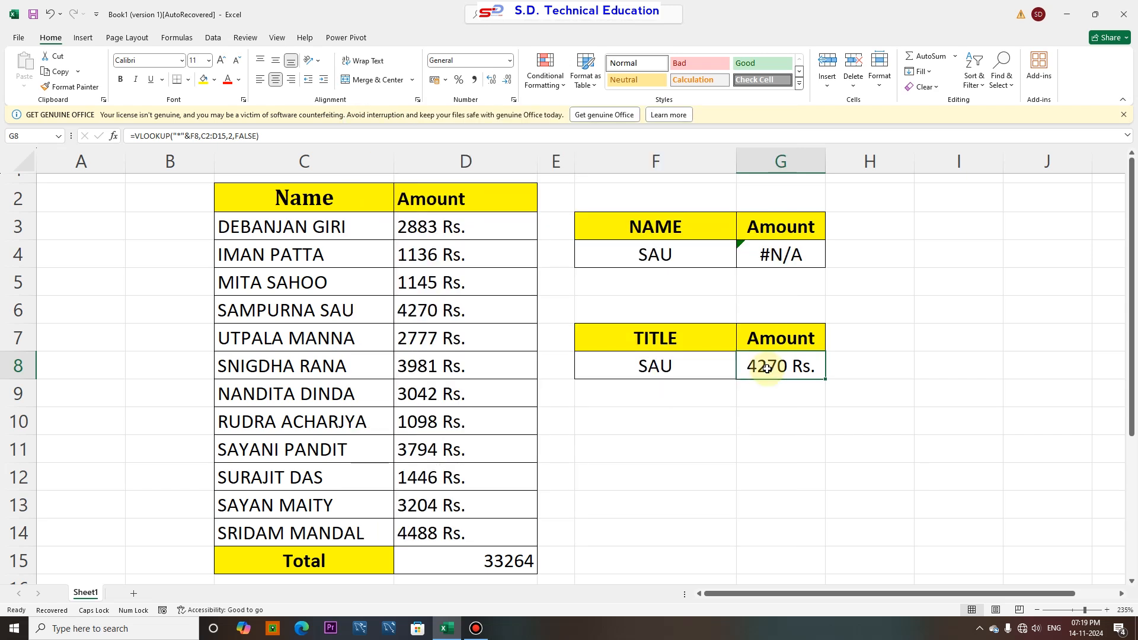
Clear the lookup values and amount formulas from both the NAME and TITLE tables
left_click(765, 252)
key("Delete")
left_click(711, 262)
key("Delete")
left_click(762, 359)
key("Delete")
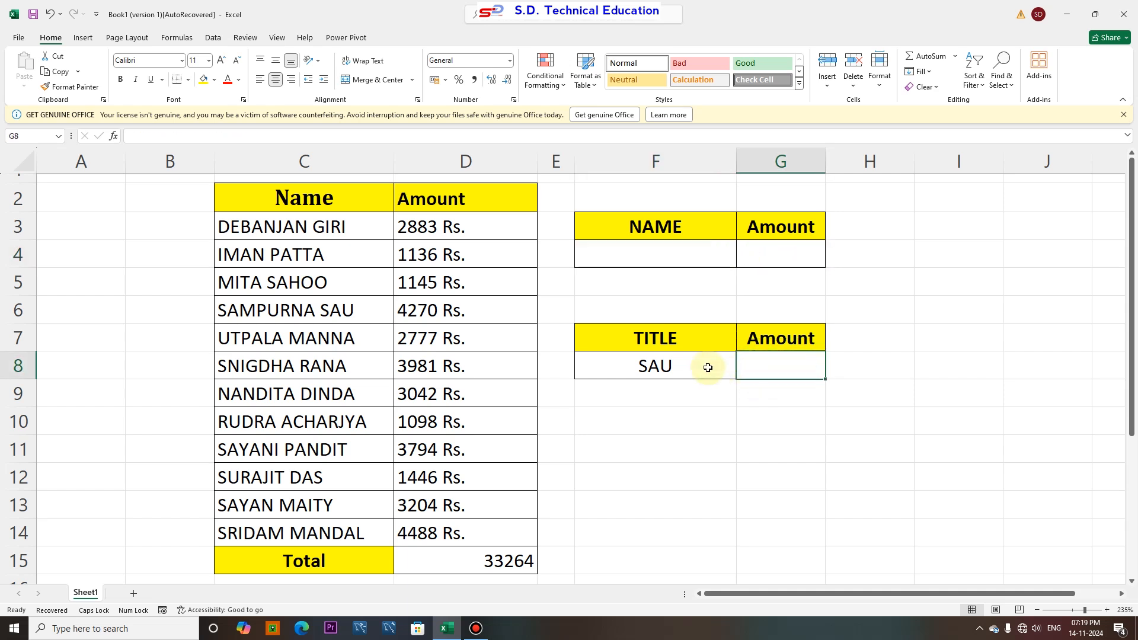
left_click(709, 368)
key("Delete")
left_click(759, 417)
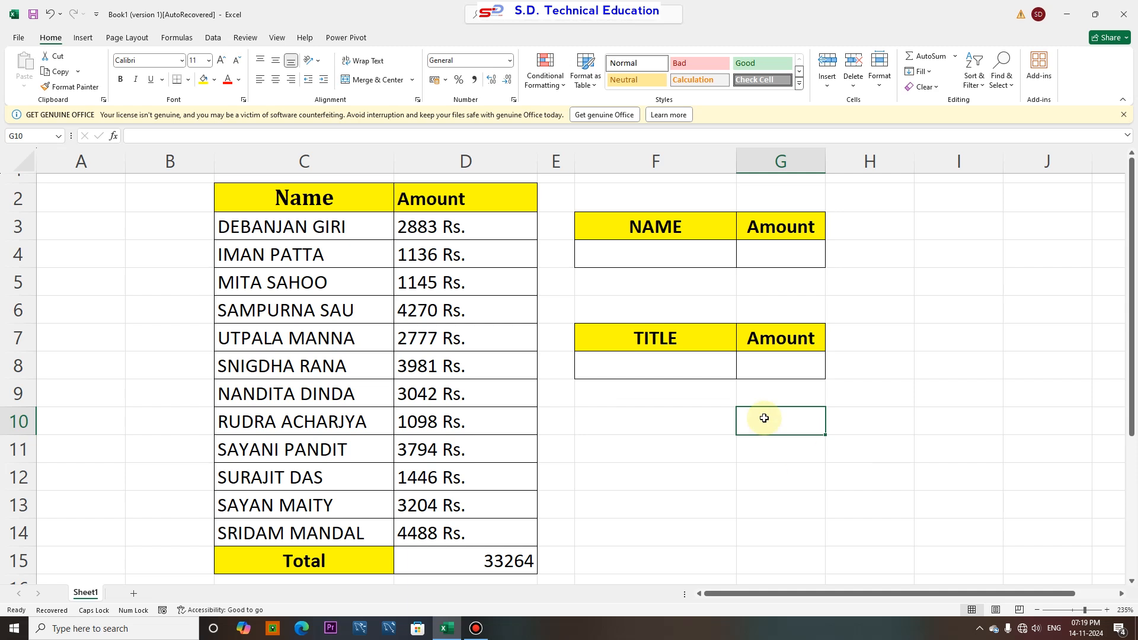
Begin a VLOOKUP in the NAME table's Amount cell, using the name cell F4 as lookup value and C3:D14 as table
left_click(759, 254)
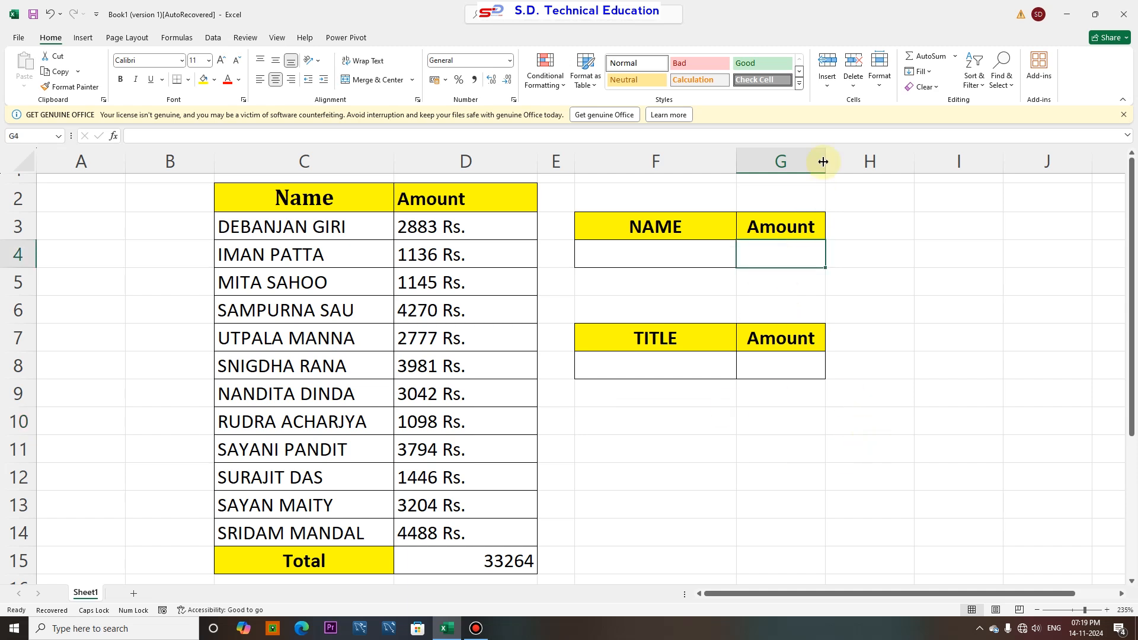
type("=")
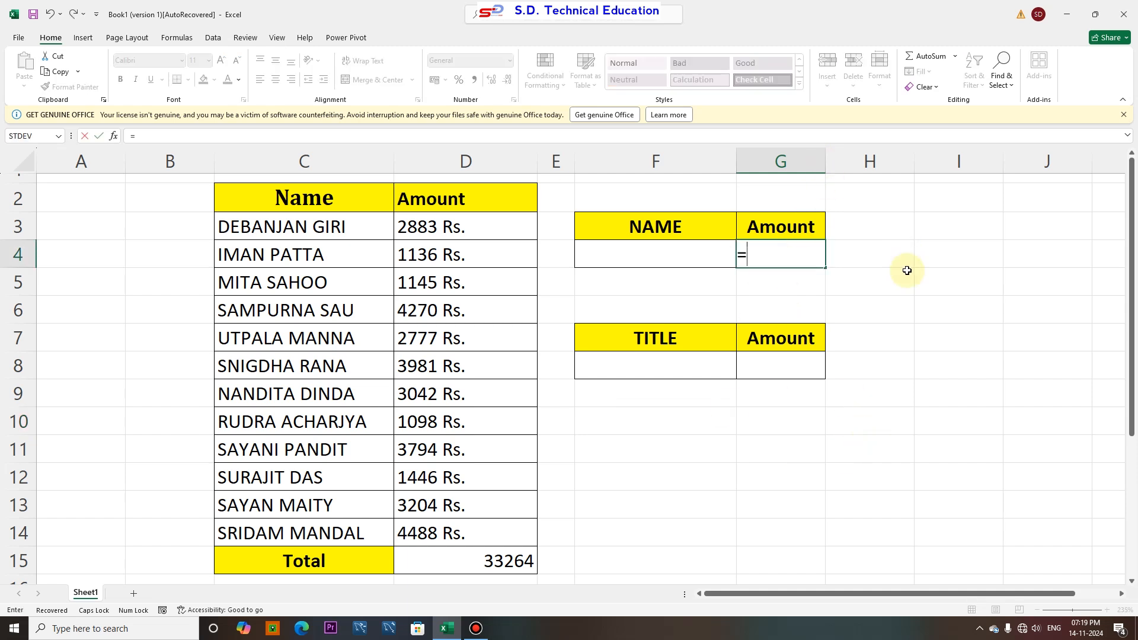
type("VLOOKUP")
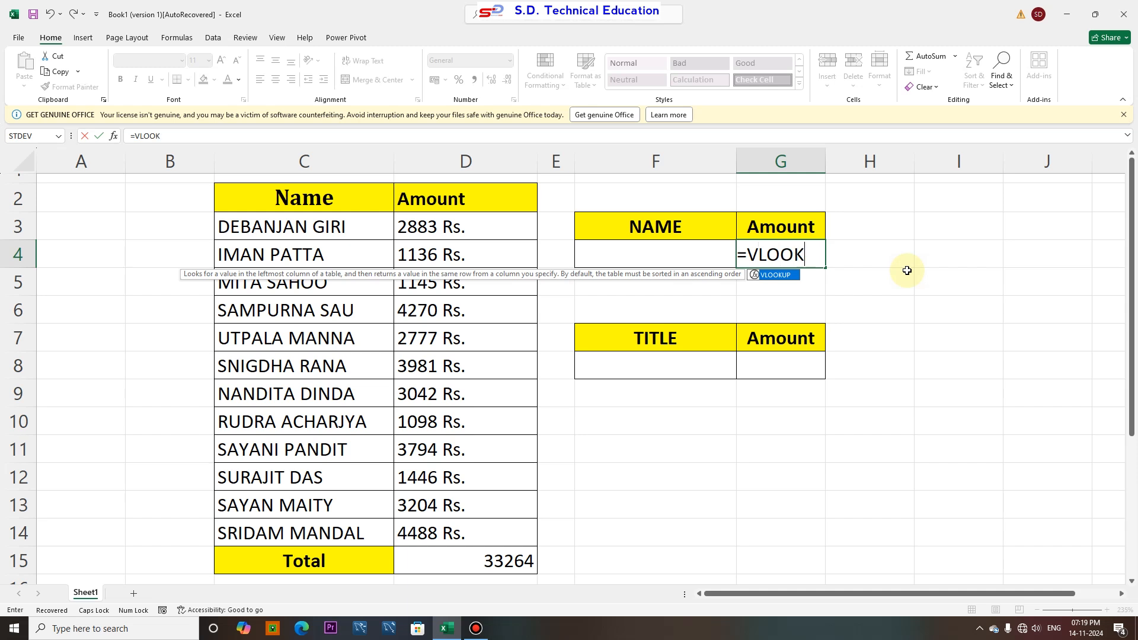
type("(")
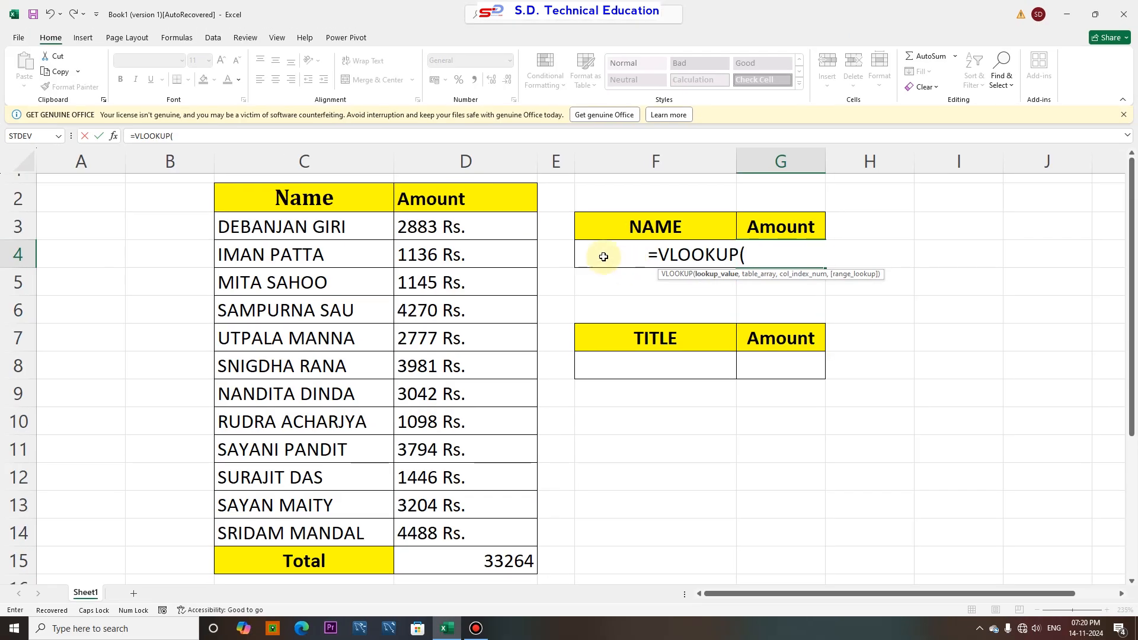
left_click(331, 238)
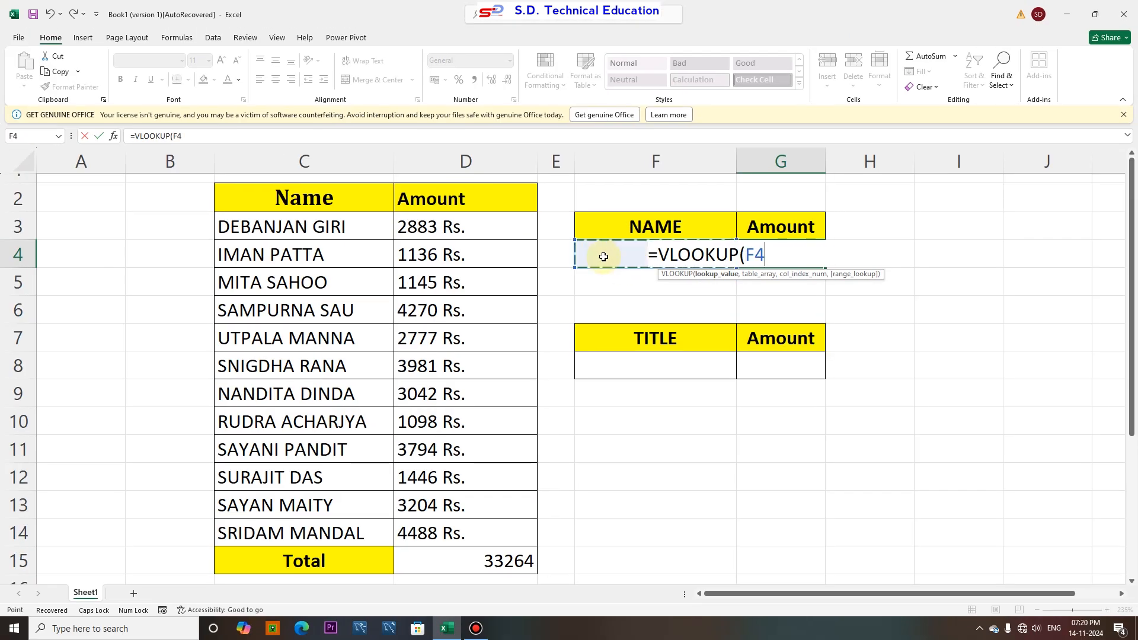
type(",")
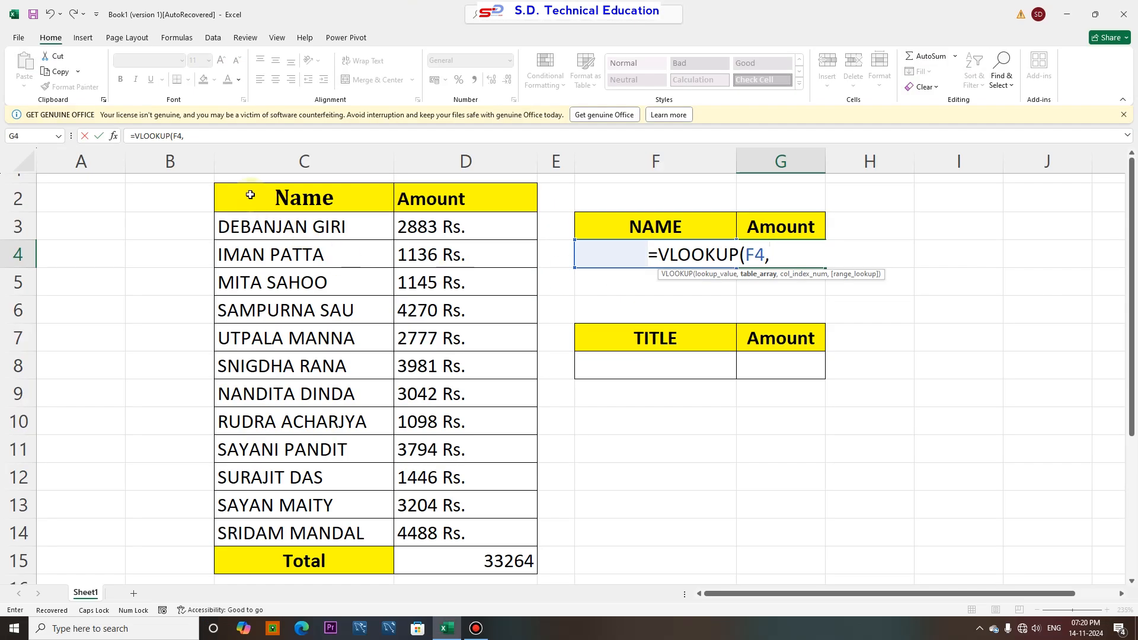
left_click_drag(242, 198, 501, 526)
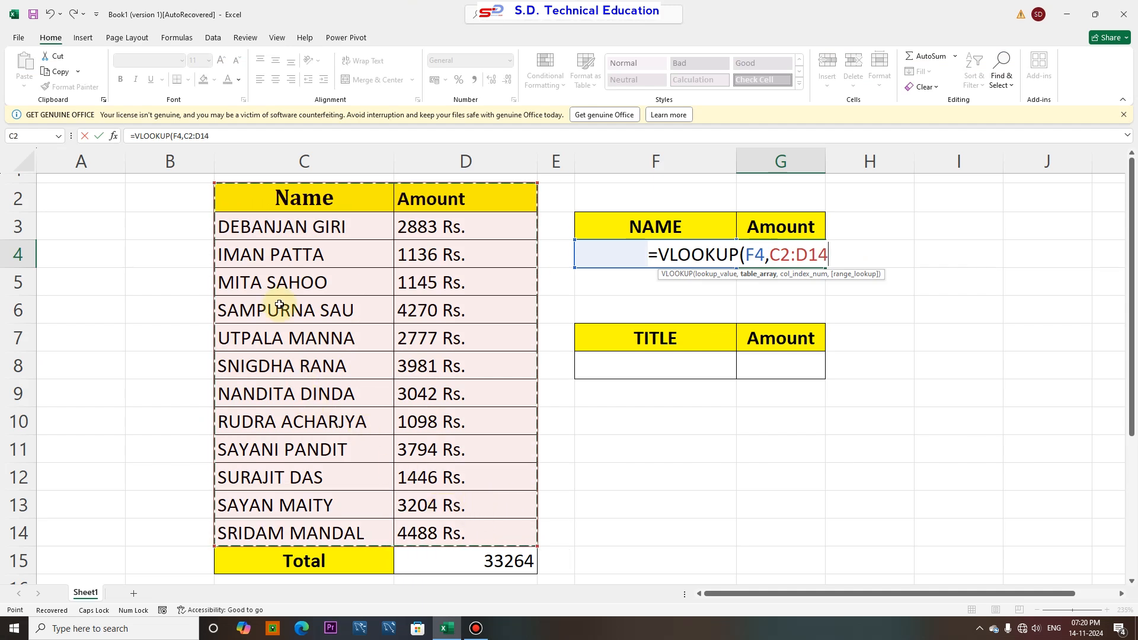
left_click_drag(273, 227, 470, 531)
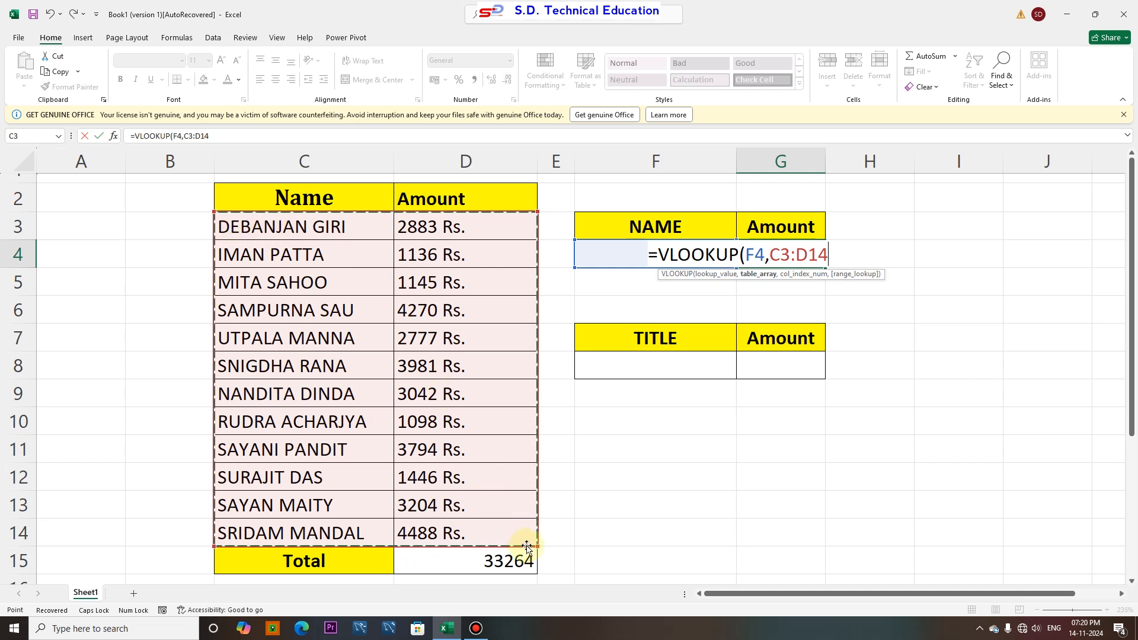
type(",")
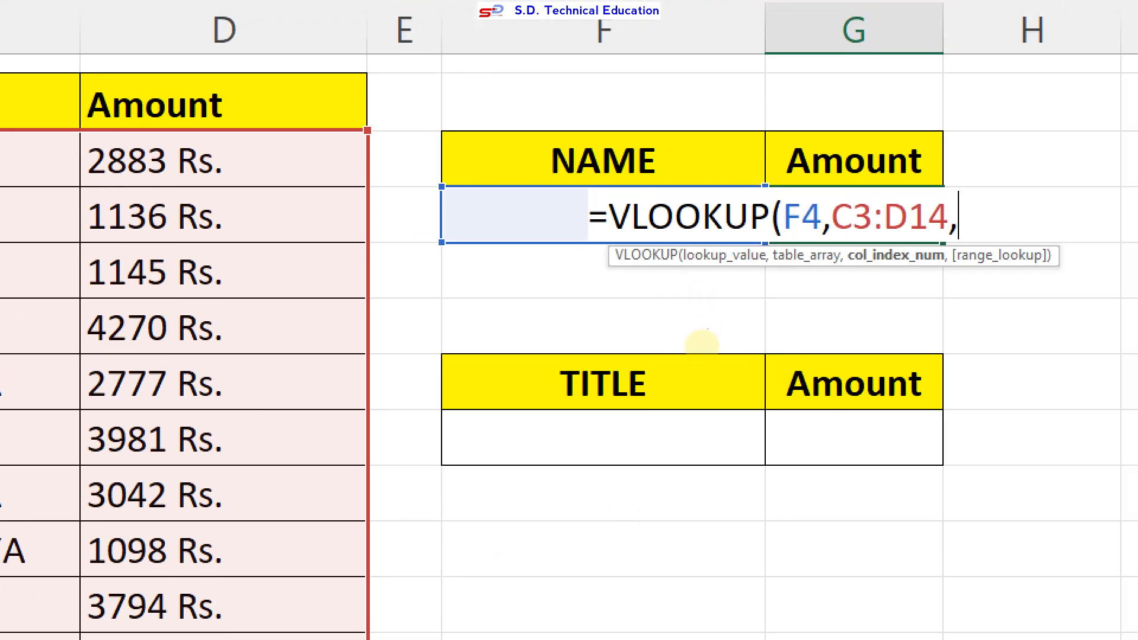
left_click_drag(855, 273, 966, 265)
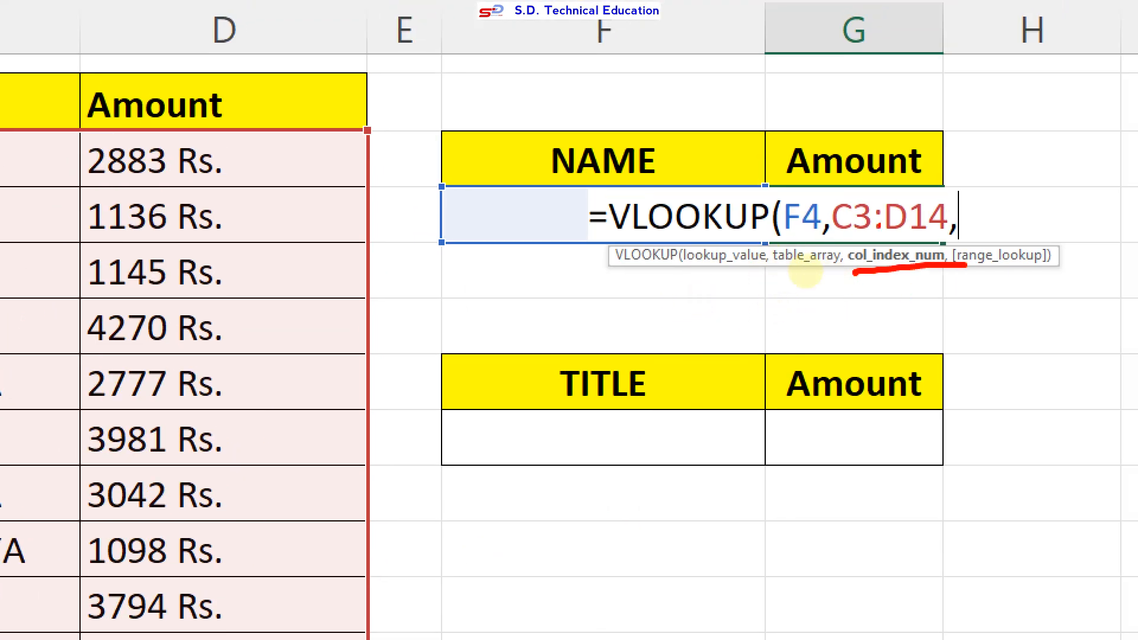
left_click_drag(775, 113, 788, 201)
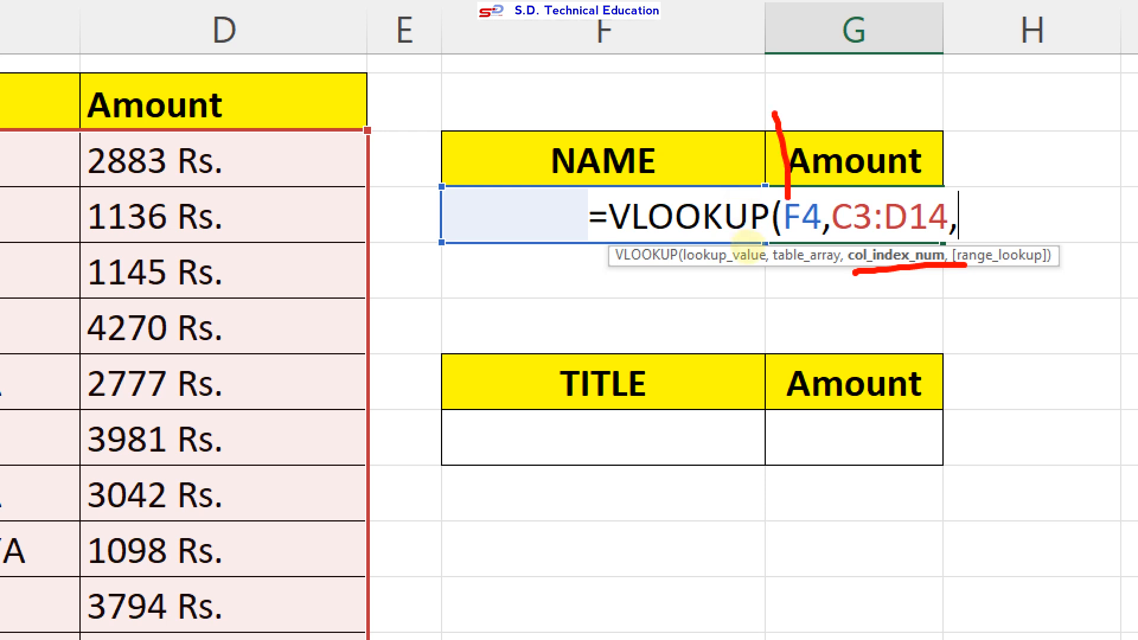
left_click_drag(508, 177, 642, 196)
mouse_move(777, 117)
left_mouse_down()
mouse_move(815, 118)
mouse_move(941, 181)
mouse_move(760, 190)
left_mouse_up()
key("Escape")
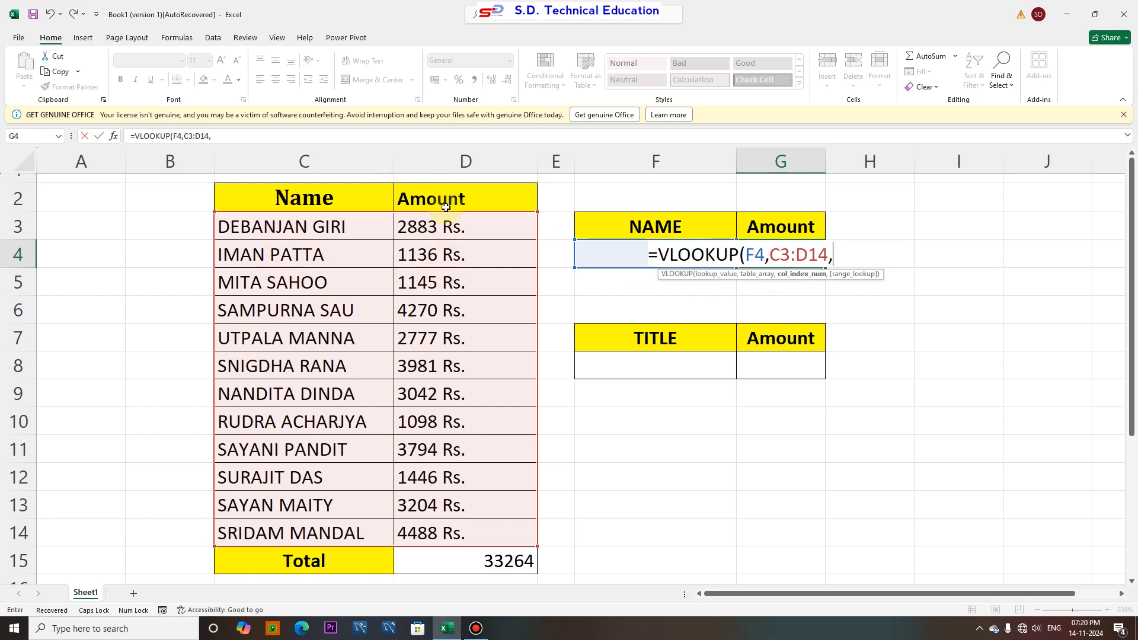
Finish the VLOOKUP with column index 2 and FALSE for an exact match, and enter the formula
type("2,")
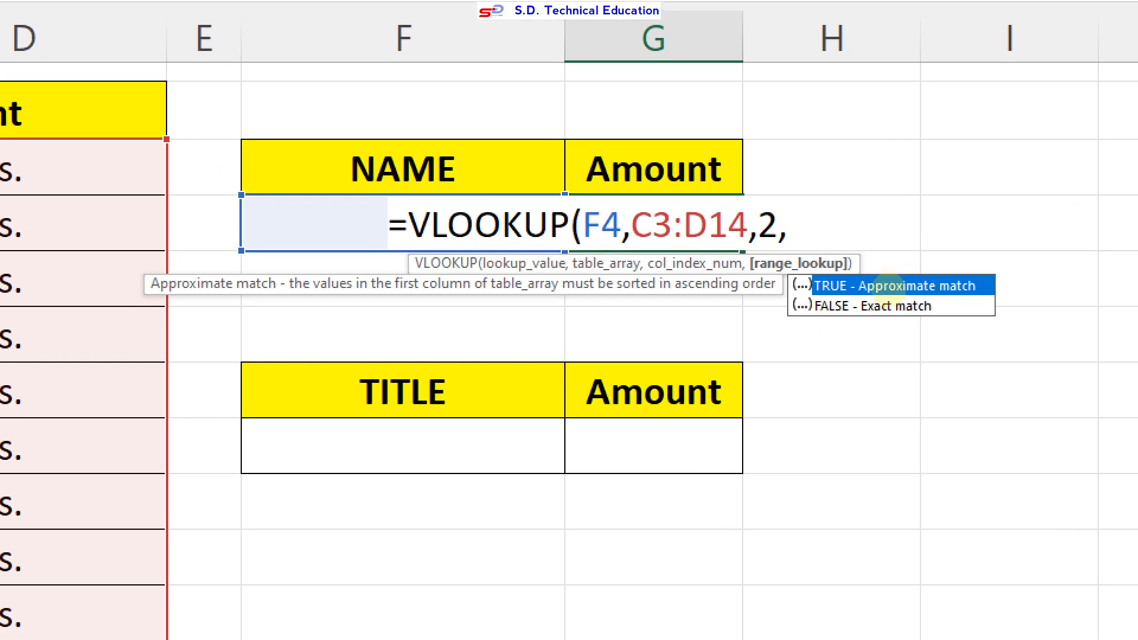
left_click(823, 321)
left_click_drag(858, 296, 962, 299)
left_click_drag(866, 324, 933, 324)
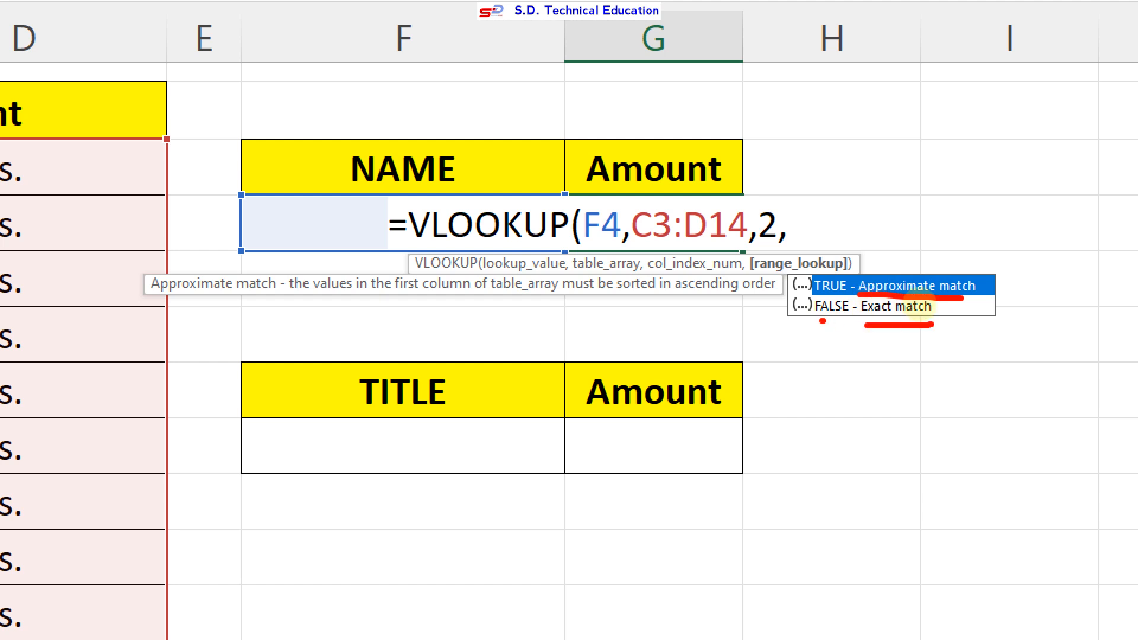
left_click_drag(860, 323, 936, 323)
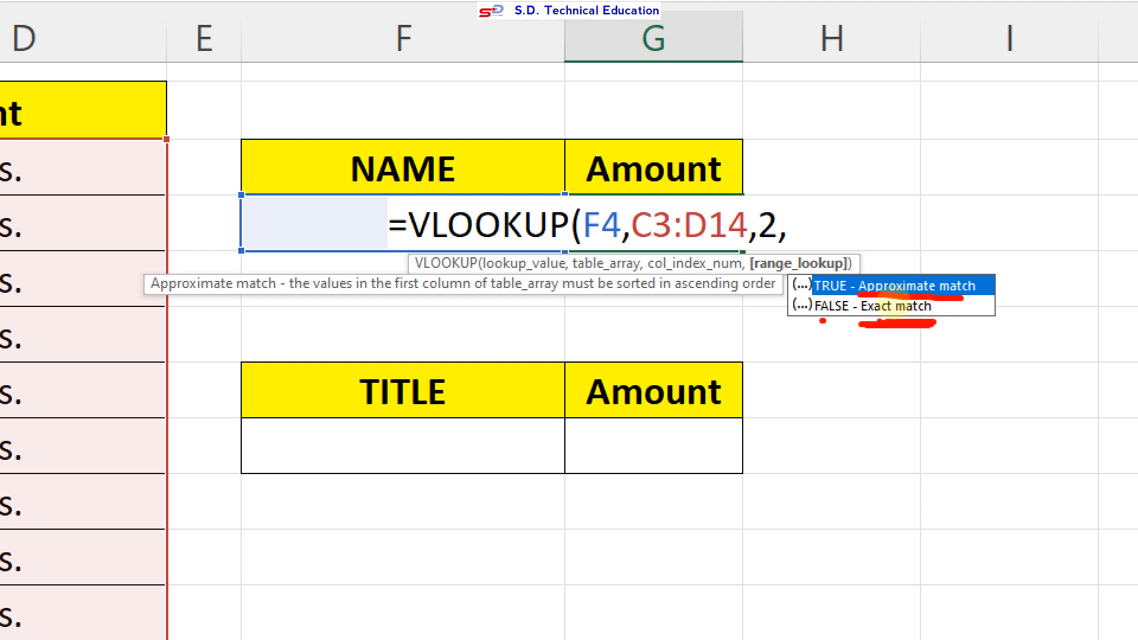
left_click(832, 320)
left_click_drag(814, 320, 841, 319)
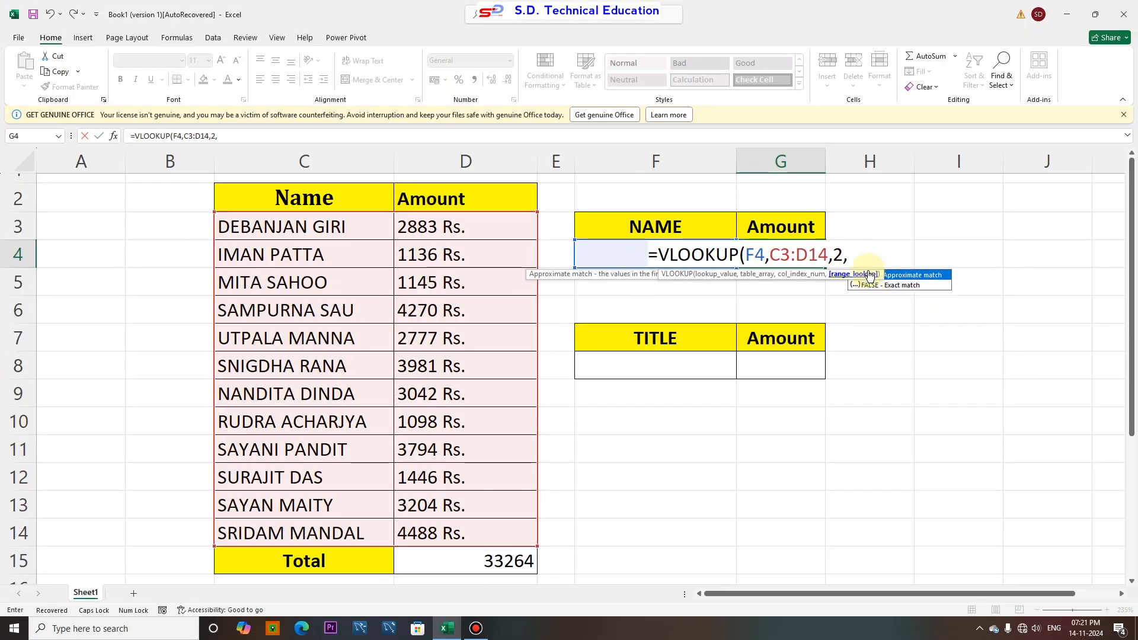
double_click(887, 285)
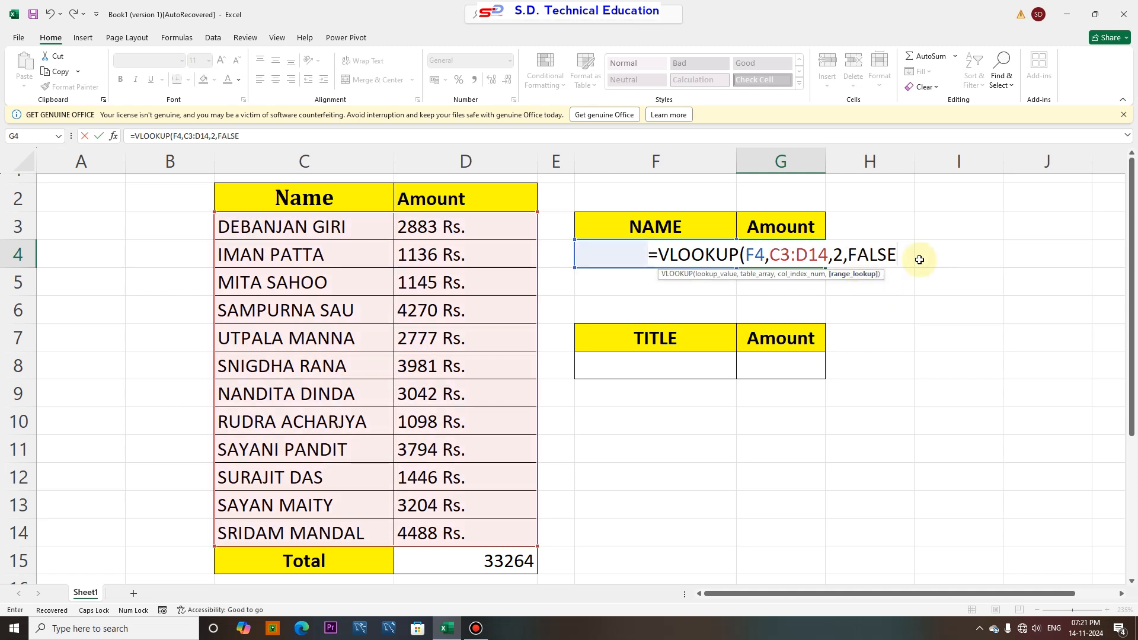
type(")")
key("Return")
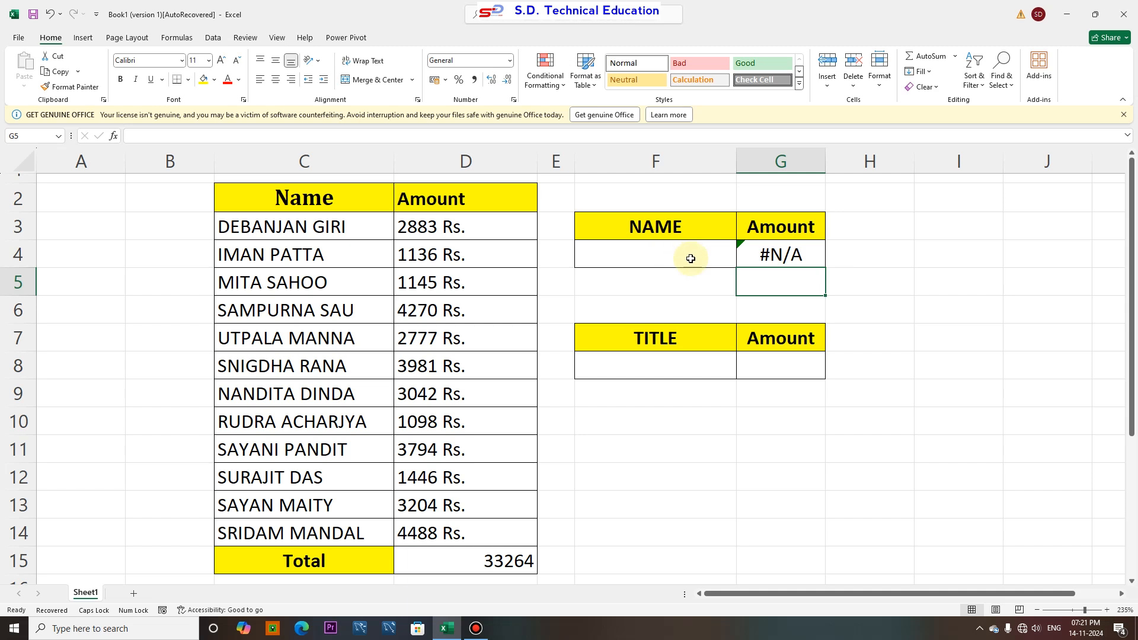
left_click(668, 253)
type("I")
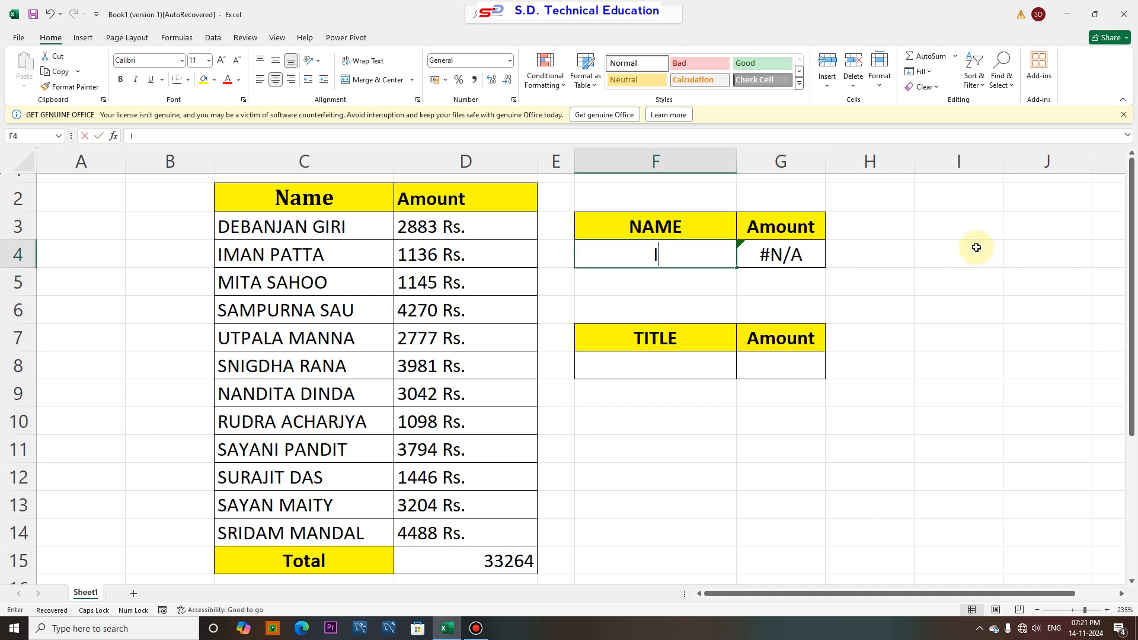
type("MAN PATTA")
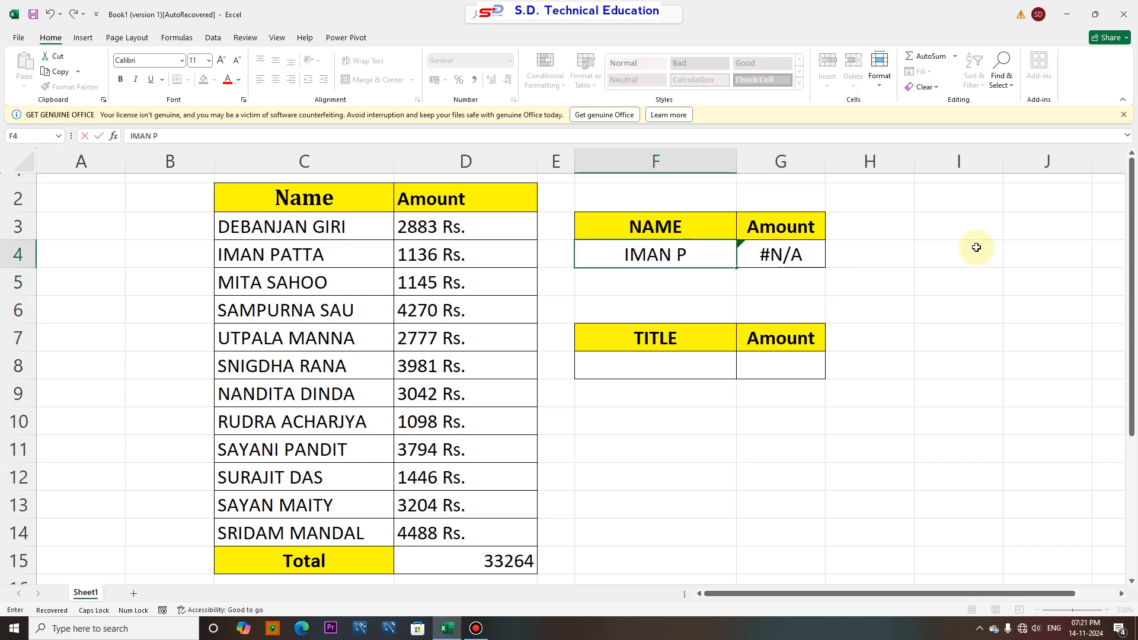
key("Return")
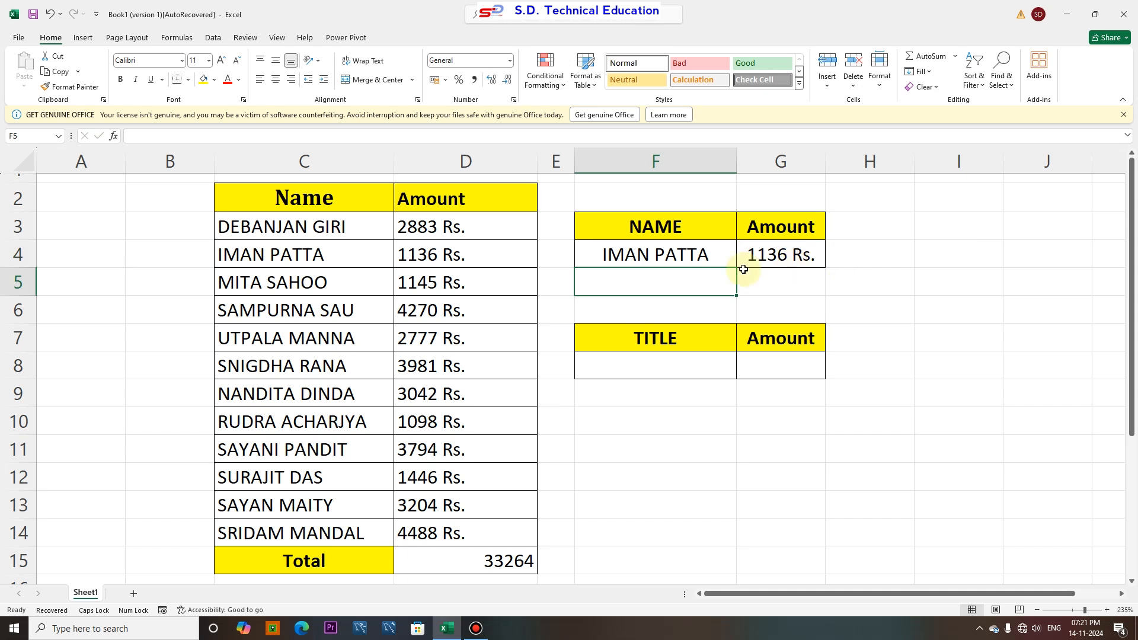
Replace the NAME table's lookup name with PATTA
left_click(701, 256)
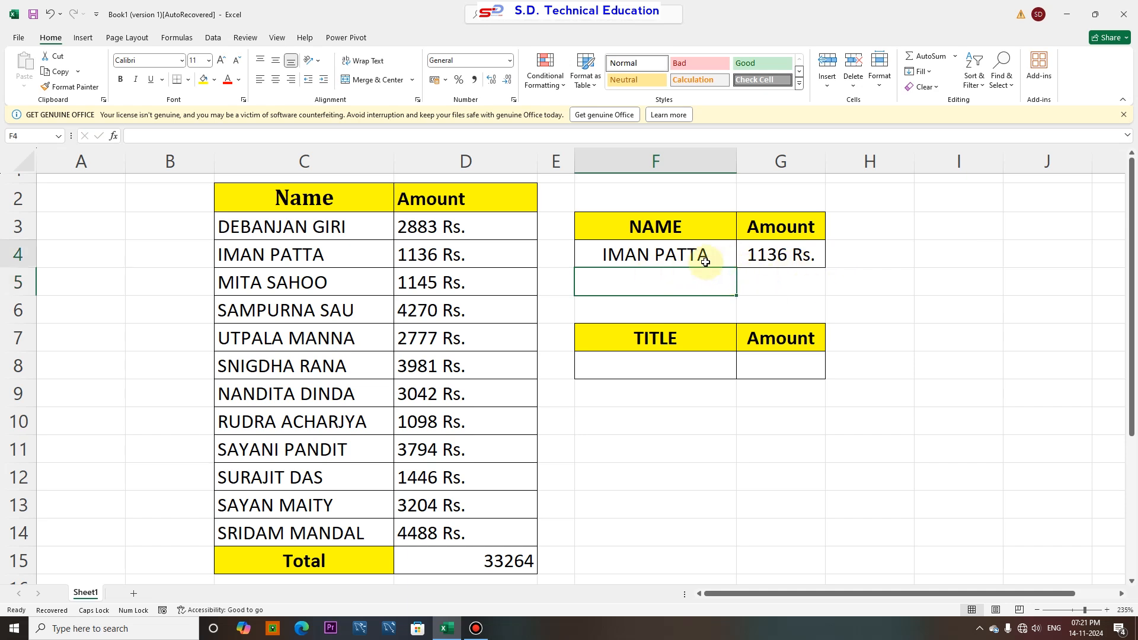
type("PA")
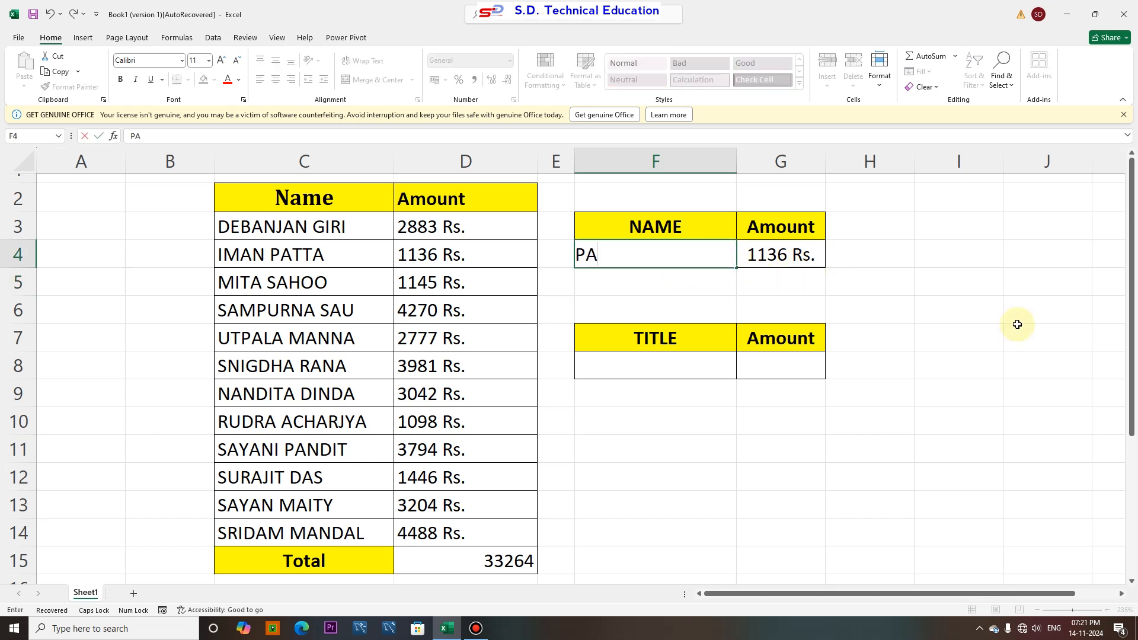
type("TTA")
key("Return")
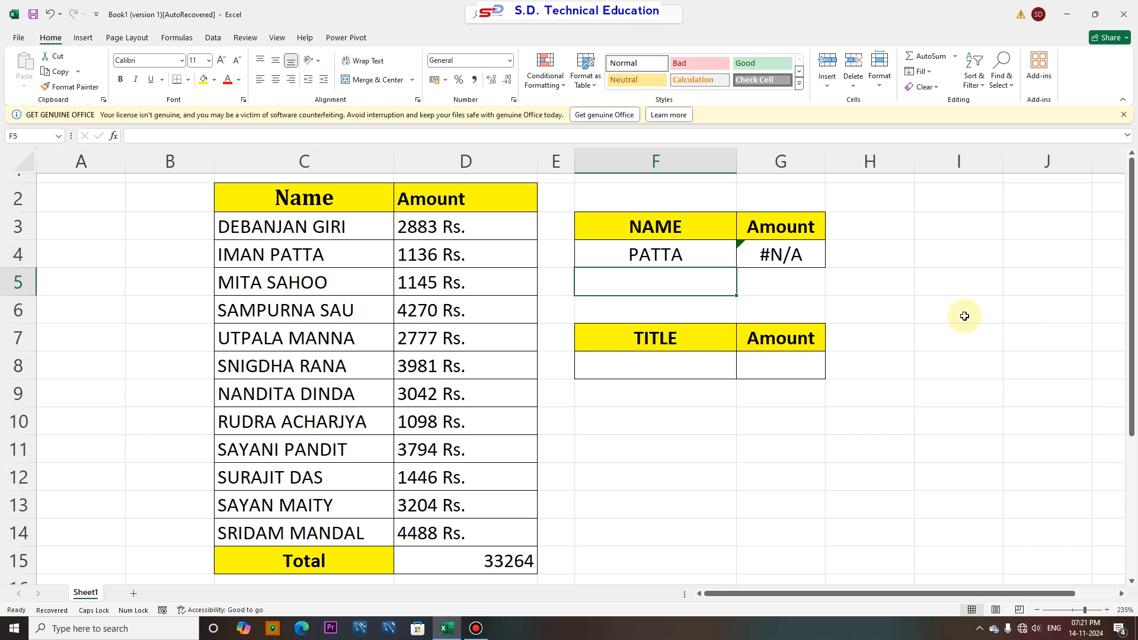
left_click(698, 262)
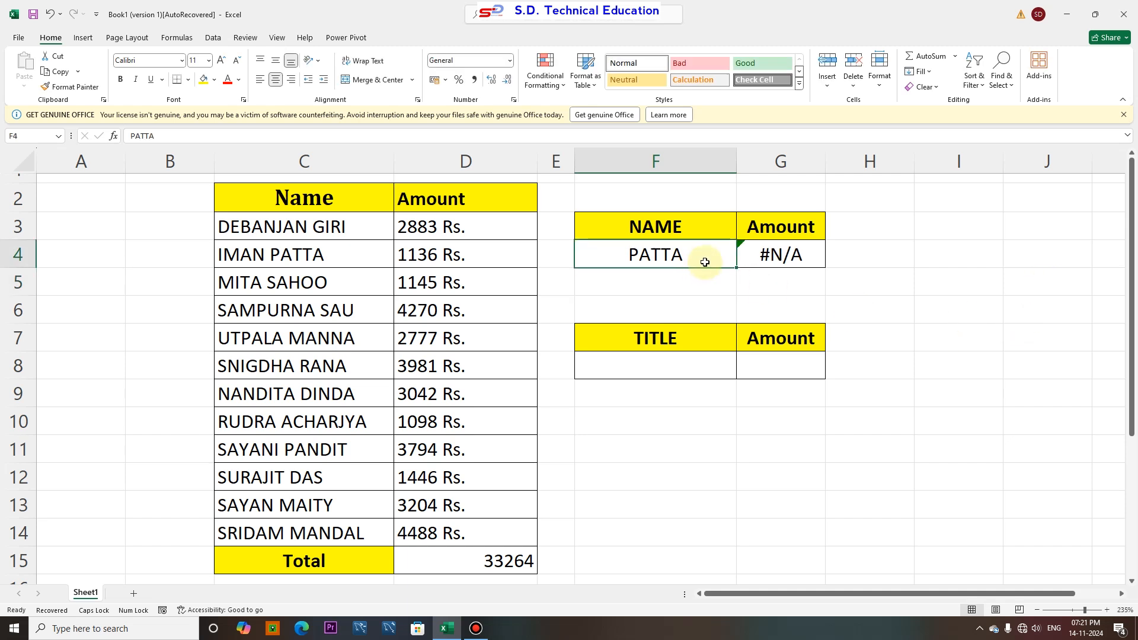
type("MITA SAHOO")
key("Return")
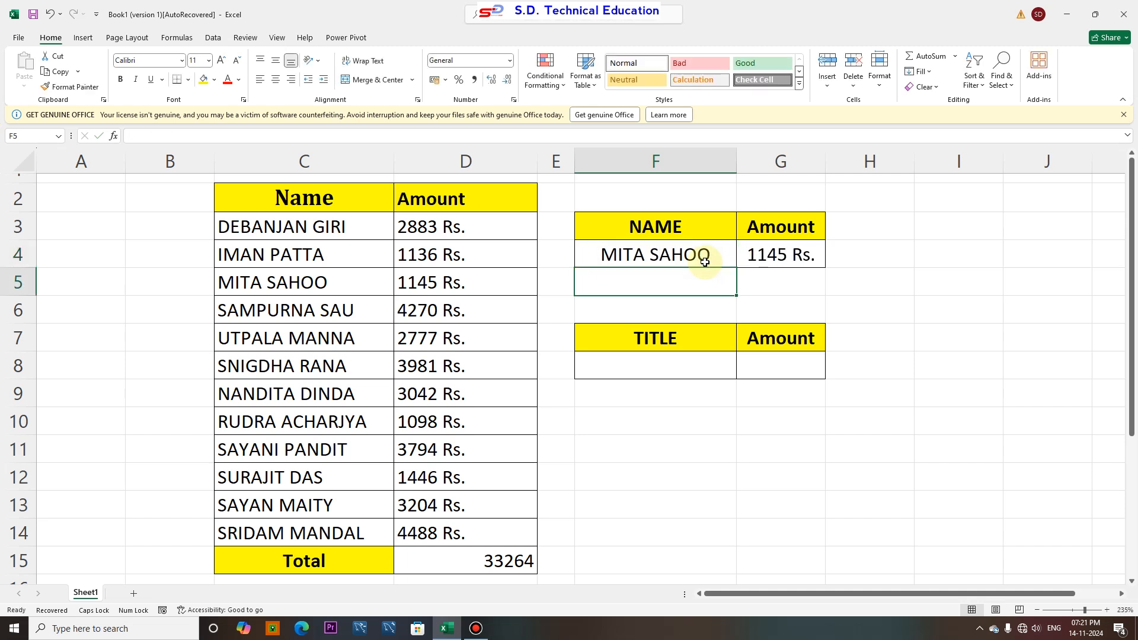
Strip the first names from the names in C3:C14 by replacing '* ' with nothing, then undo the replacement
left_click(775, 376)
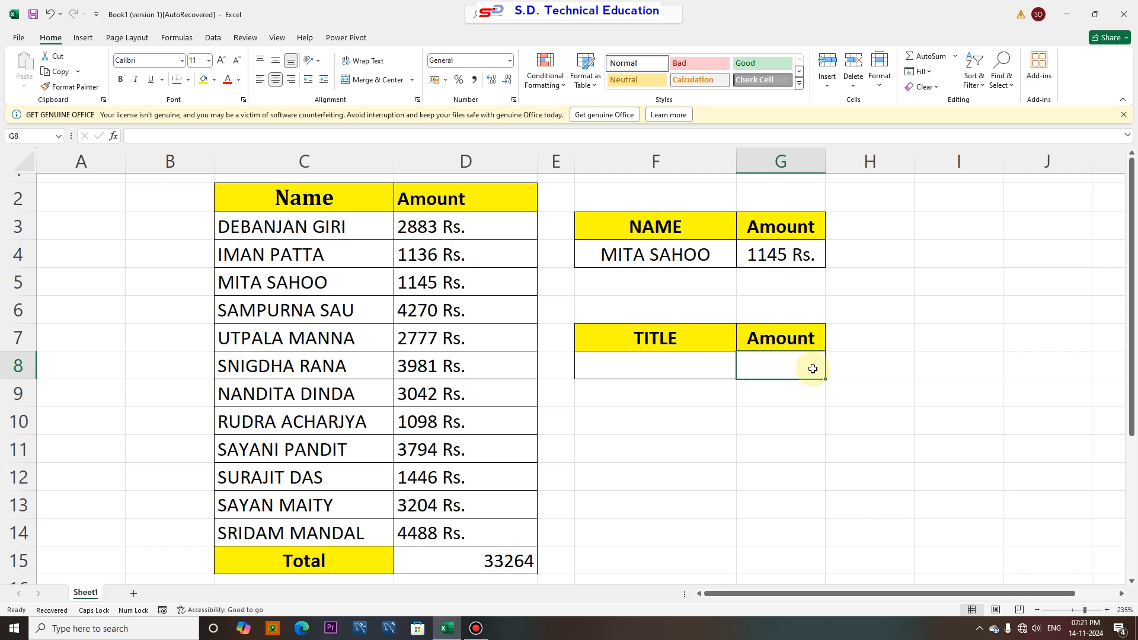
left_click(280, 225)
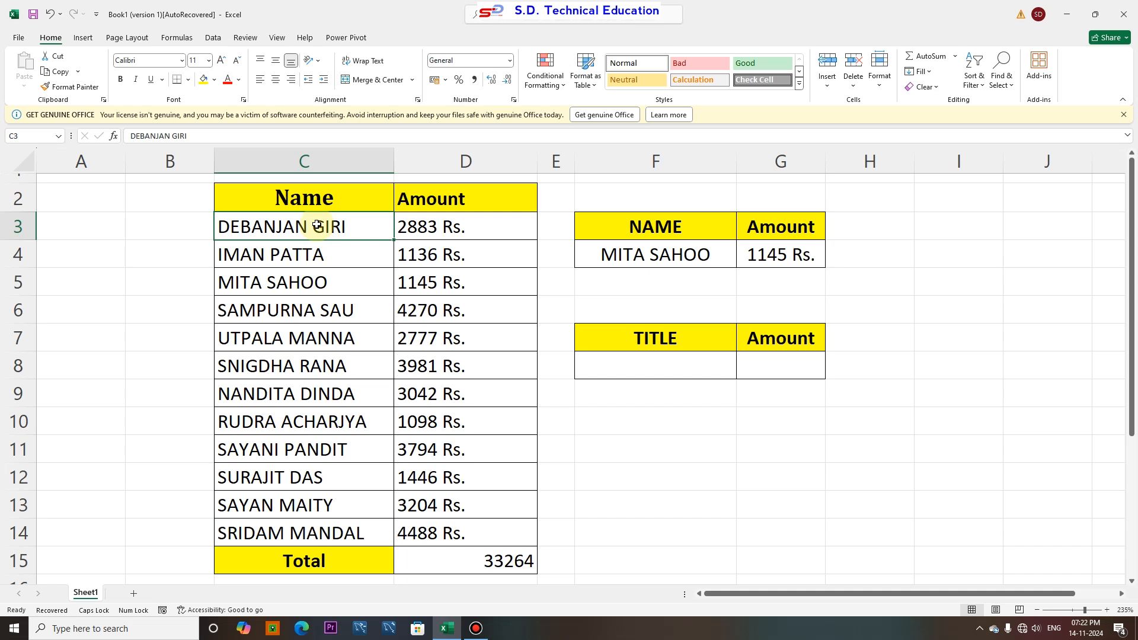
left_click_drag(317, 225, 317, 534)
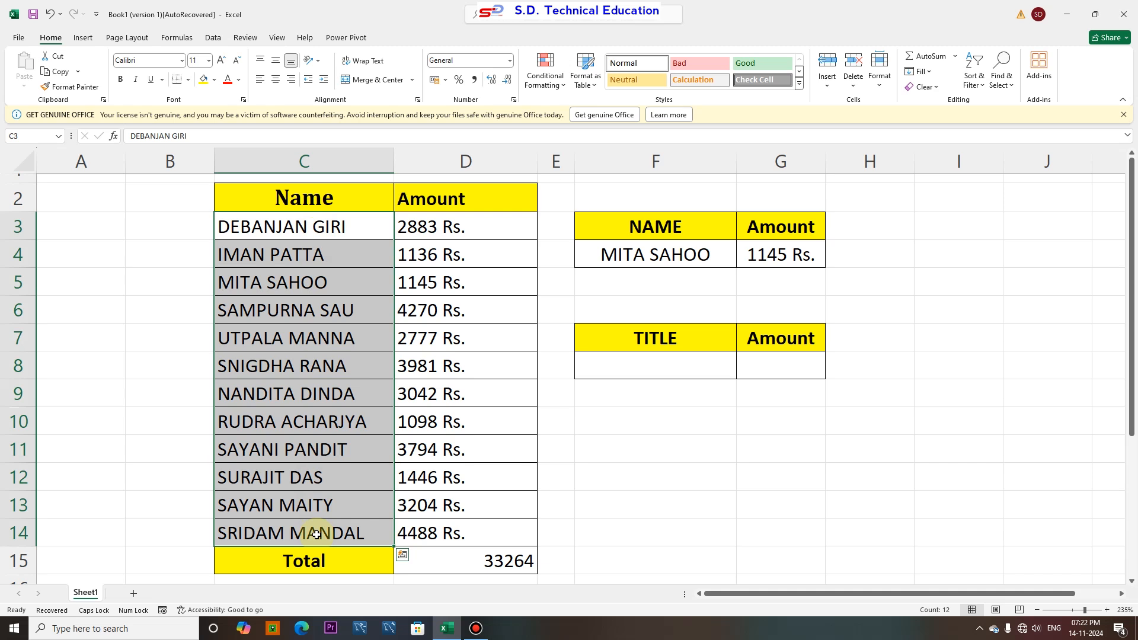
key("ctrl+h")
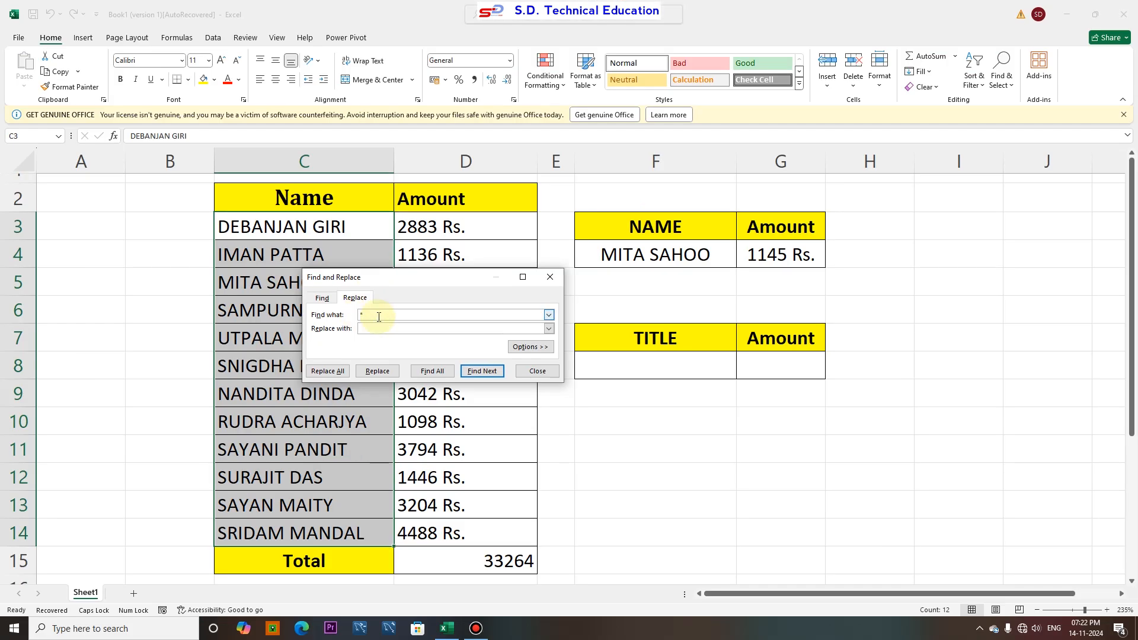
left_click_drag(379, 317, 344, 319)
key("Delete")
left_click(384, 328)
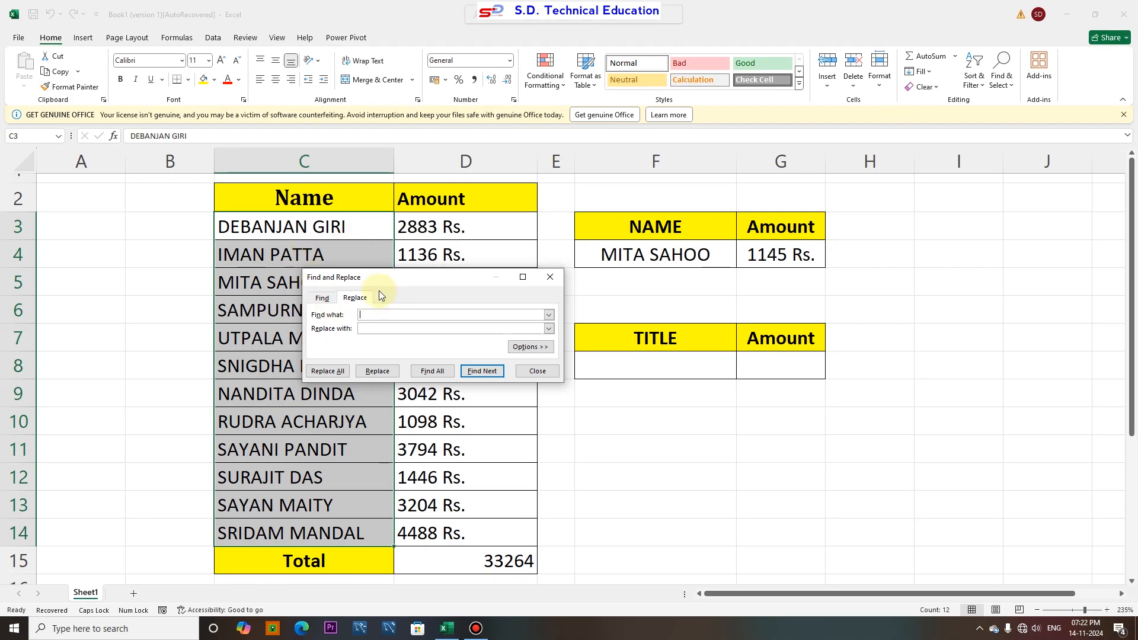
left_click(368, 327)
left_click(335, 374)
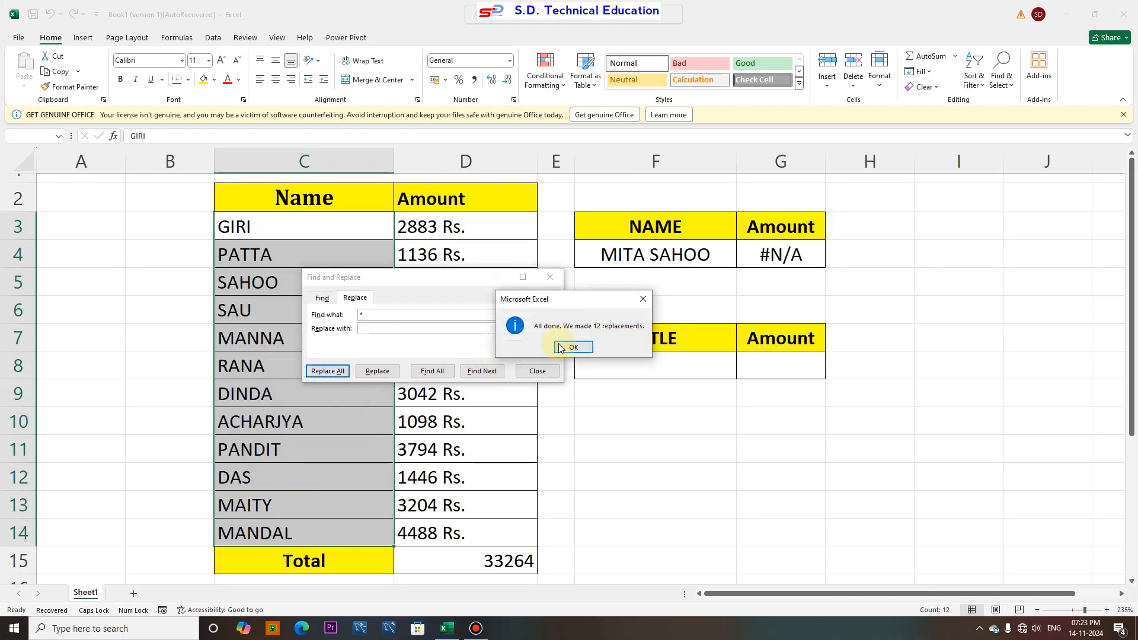
left_click(572, 346)
left_click(550, 277)
left_click(604, 256)
left_click_drag(282, 228, 281, 537)
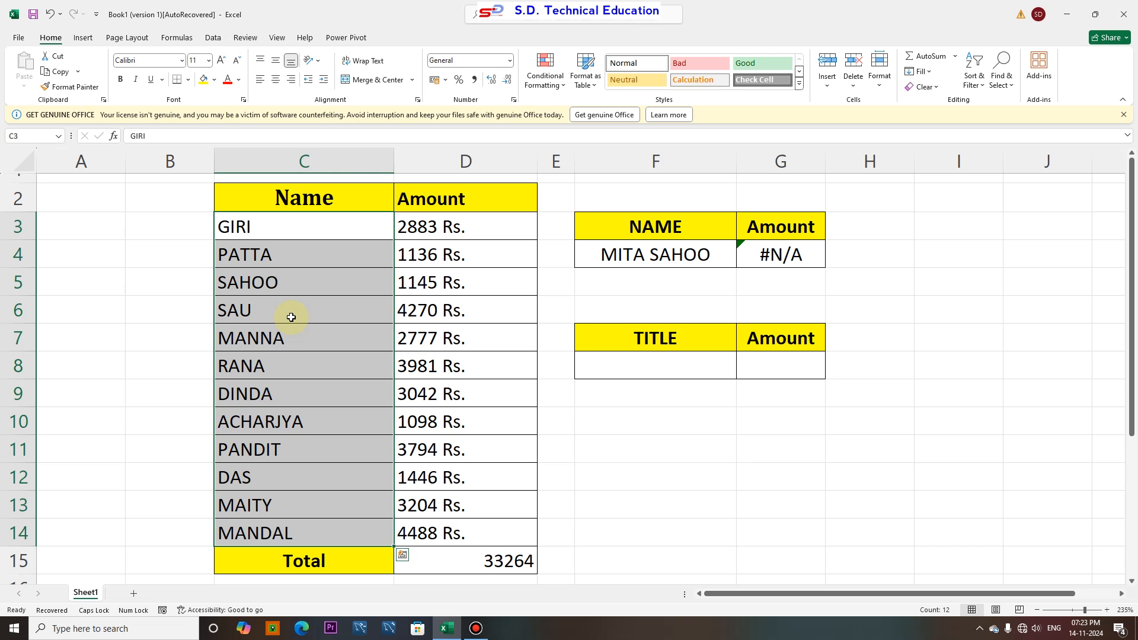
key("ctrl+z")
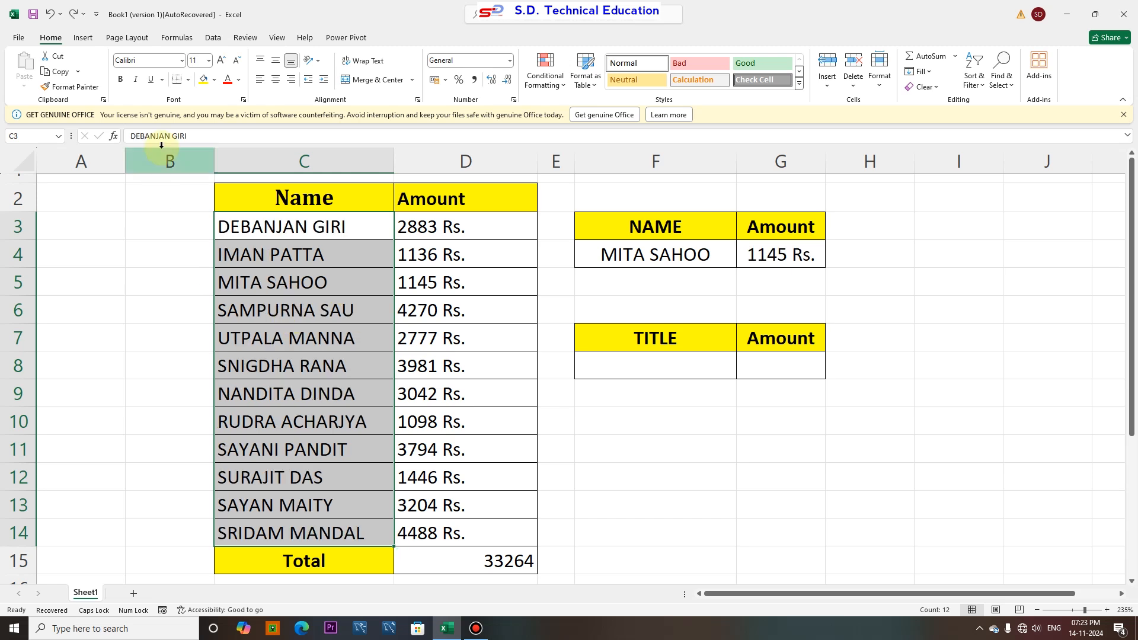
Start a VLOOKUP formula in the TITLE table's Amount cell with the lookup value "*"&F8
left_click(603, 362)
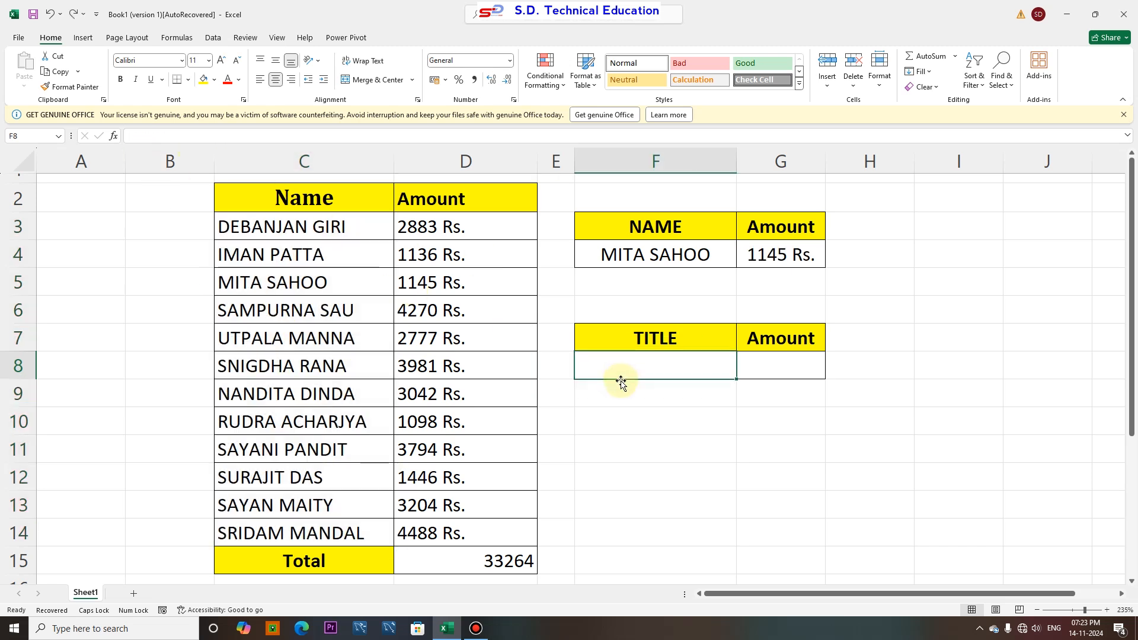
left_click(773, 370)
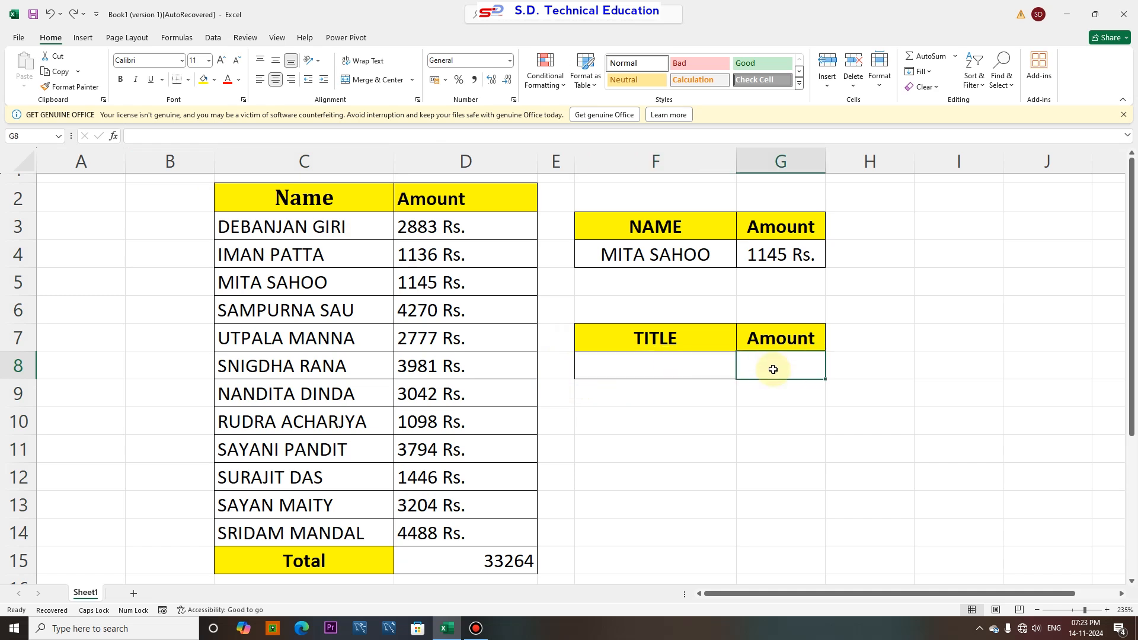
type("=")
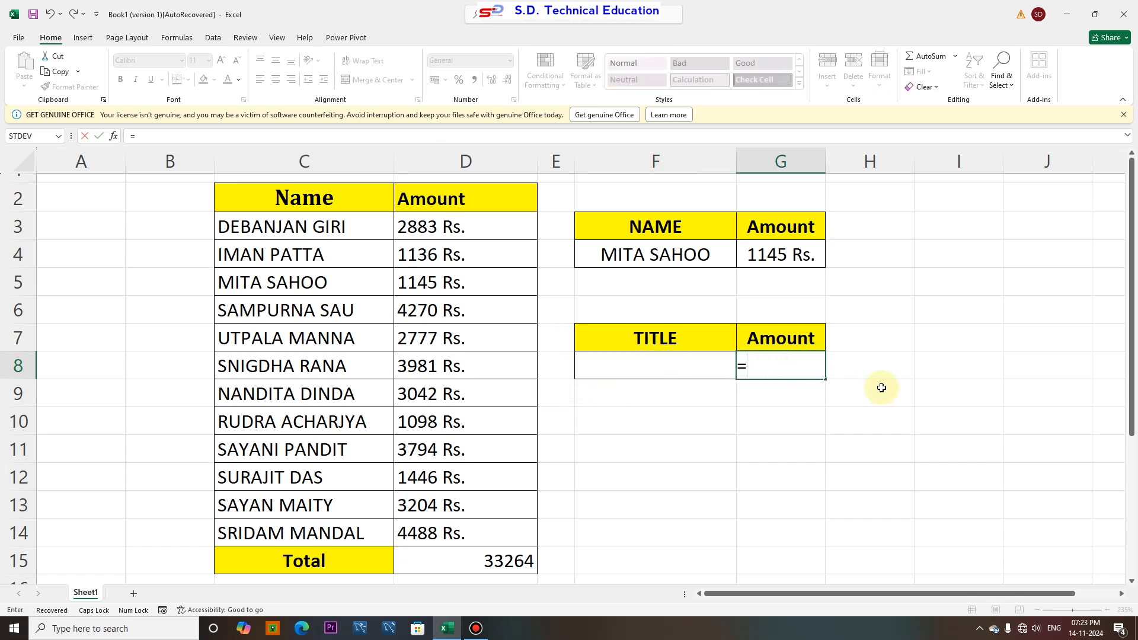
type("VLOOK")
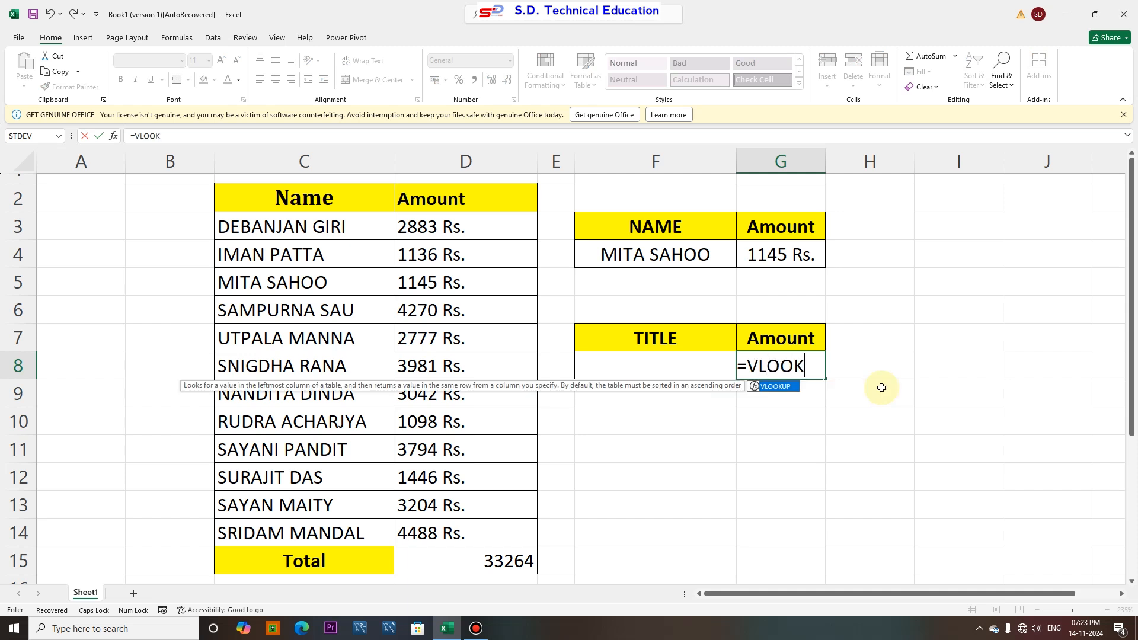
type("UP(\"*")
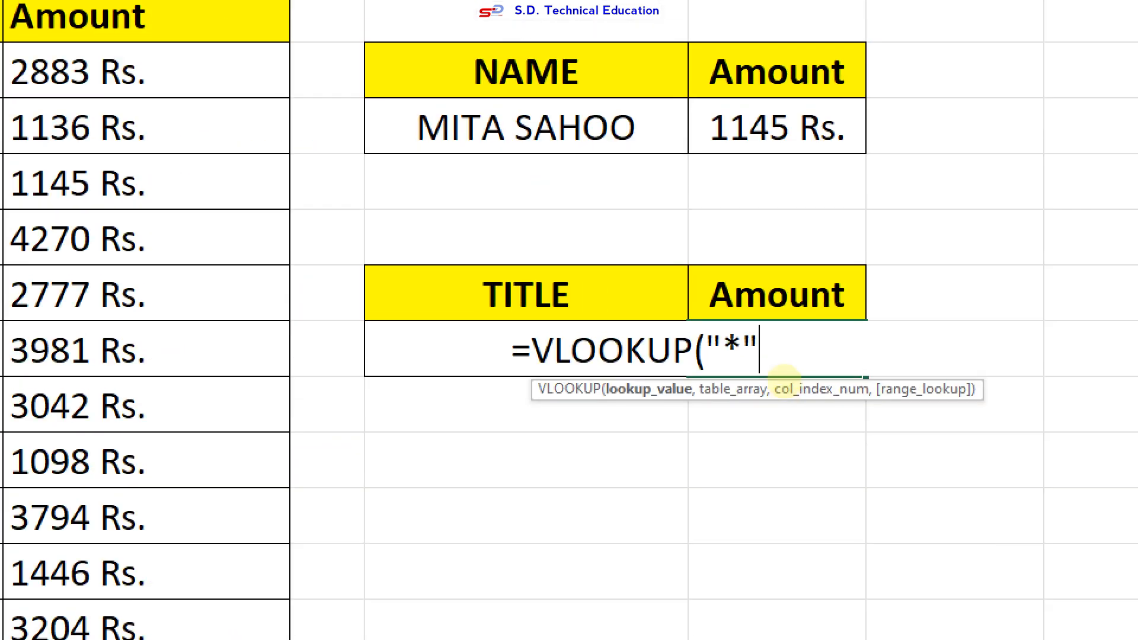
left_click_drag(709, 364, 754, 368)
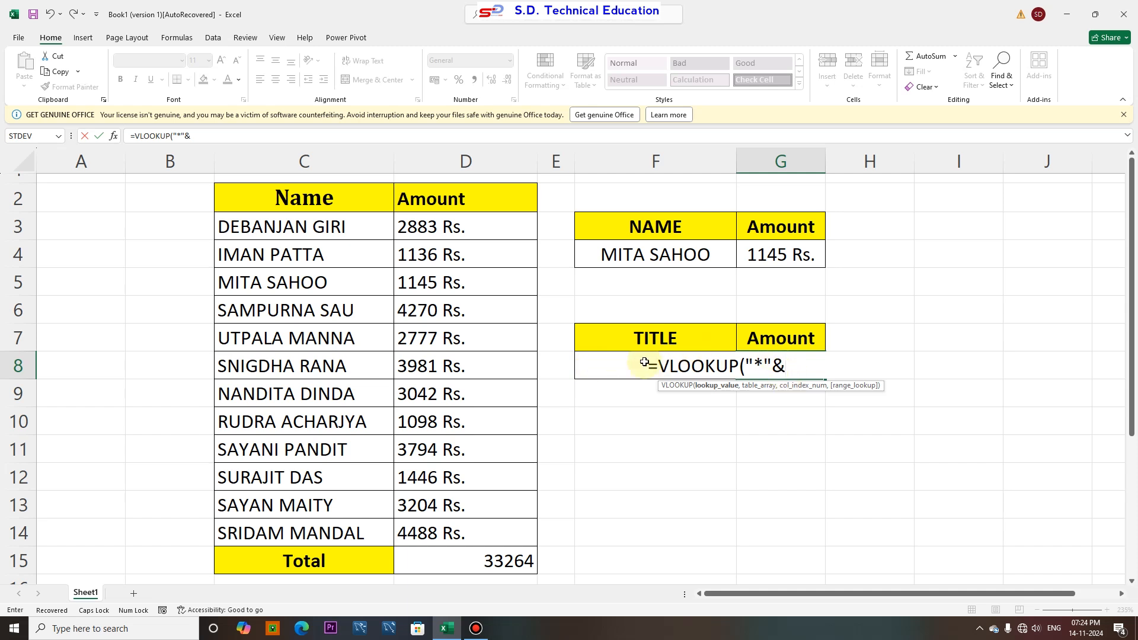
left_click(584, 374)
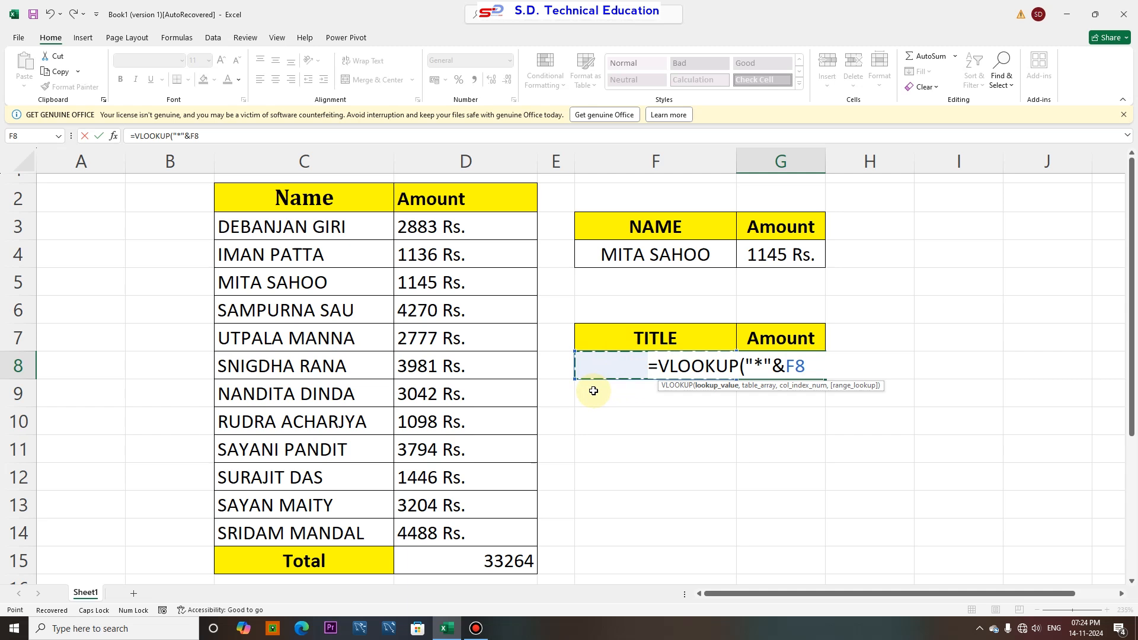
left_click(759, 368)
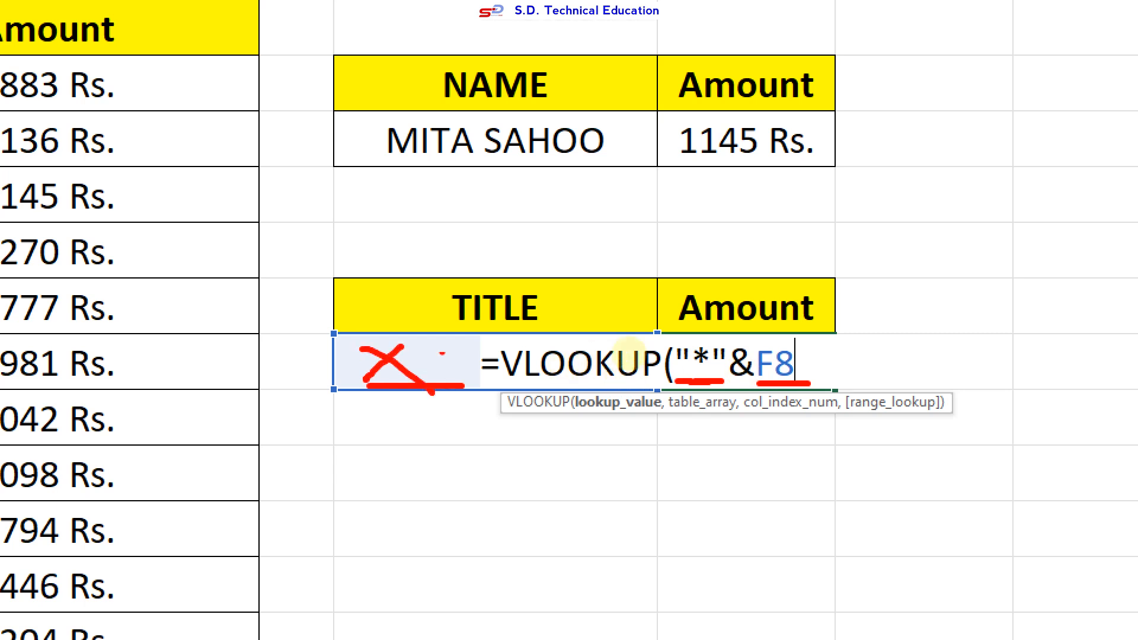
left_click_drag(468, 342, 438, 341)
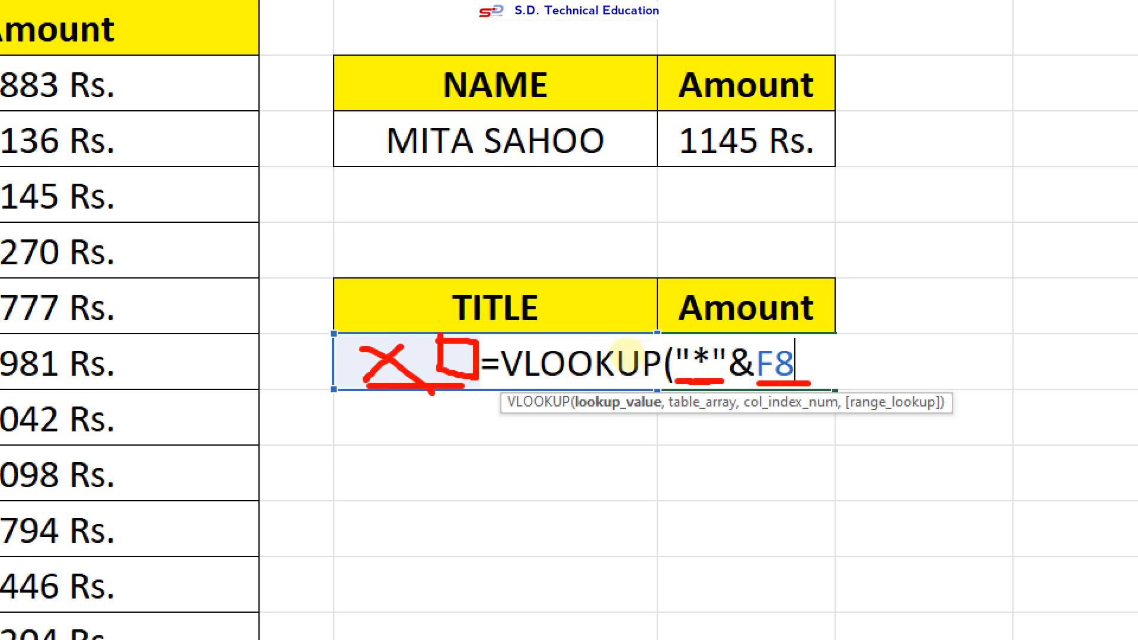
left_click_drag(755, 382, 795, 385)
mouse_move(349, 341)
left_mouse_down()
mouse_move(349, 358)
mouse_move(343, 338)
left_mouse_up()
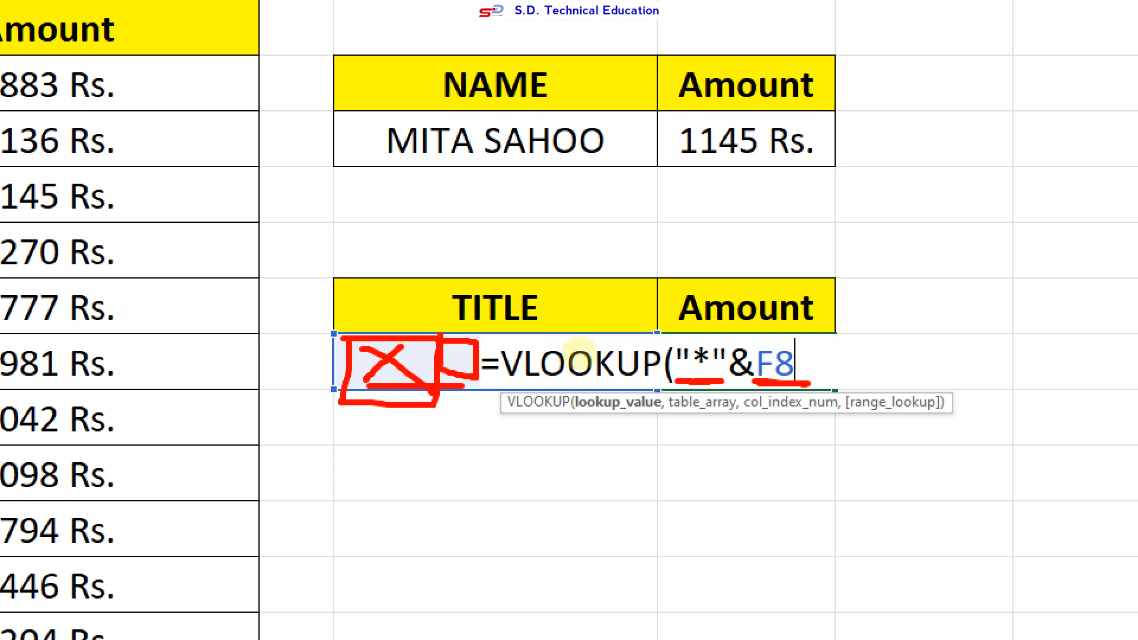
left_click_drag(694, 375, 719, 366)
left_click(731, 375)
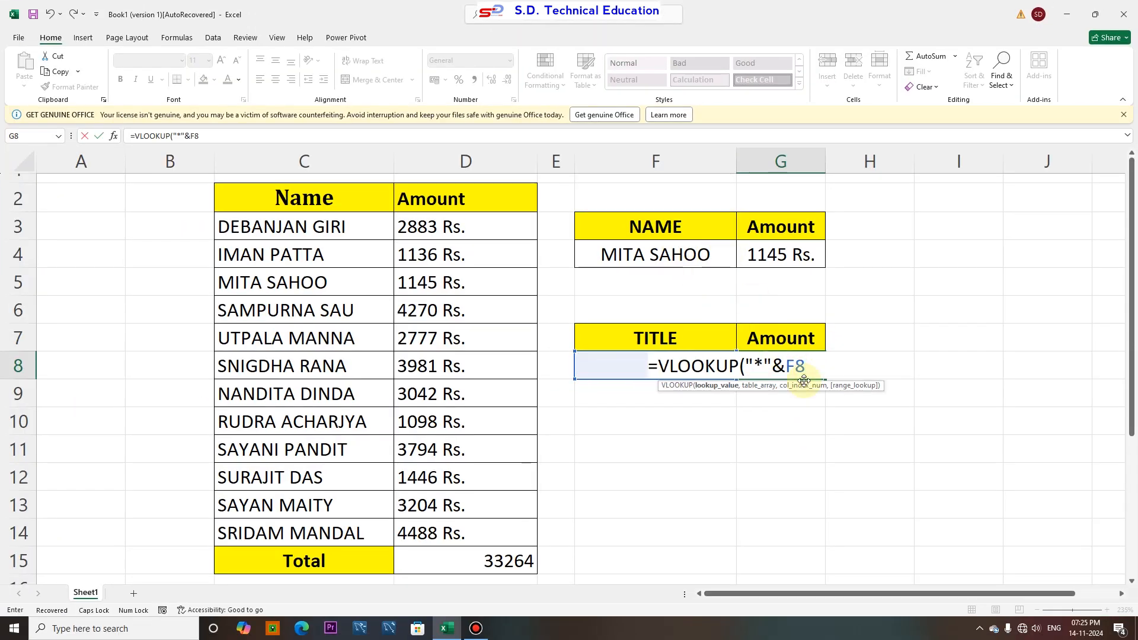
Complete the formula with table C3:D14, column 2 and FALSE for an exact match
type(",")
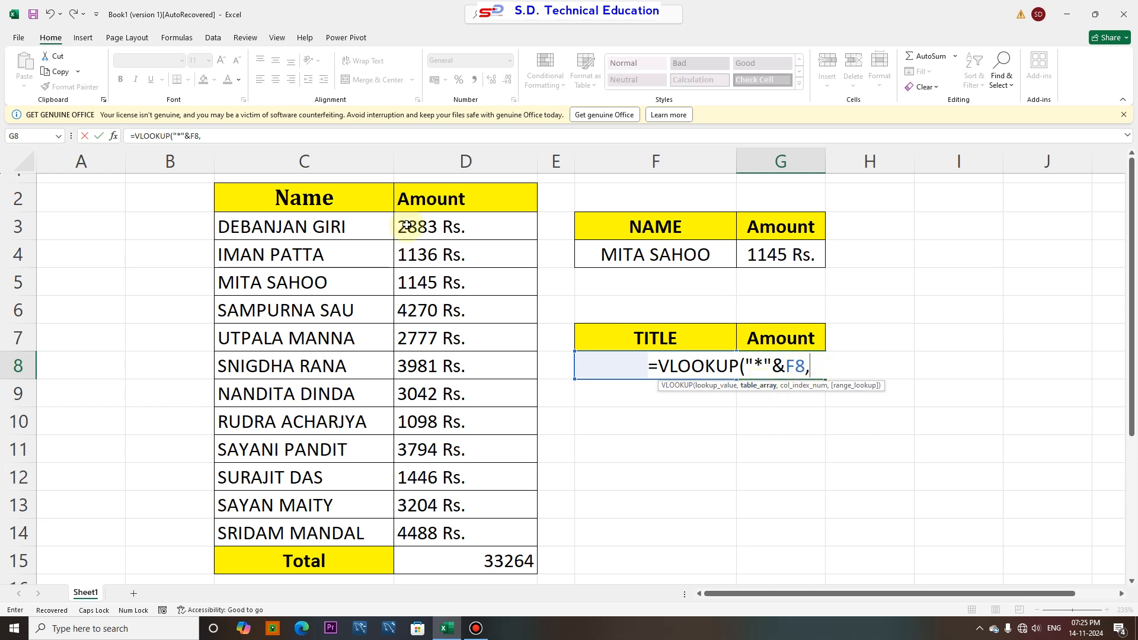
left_click_drag(264, 224, 487, 528)
type(",")
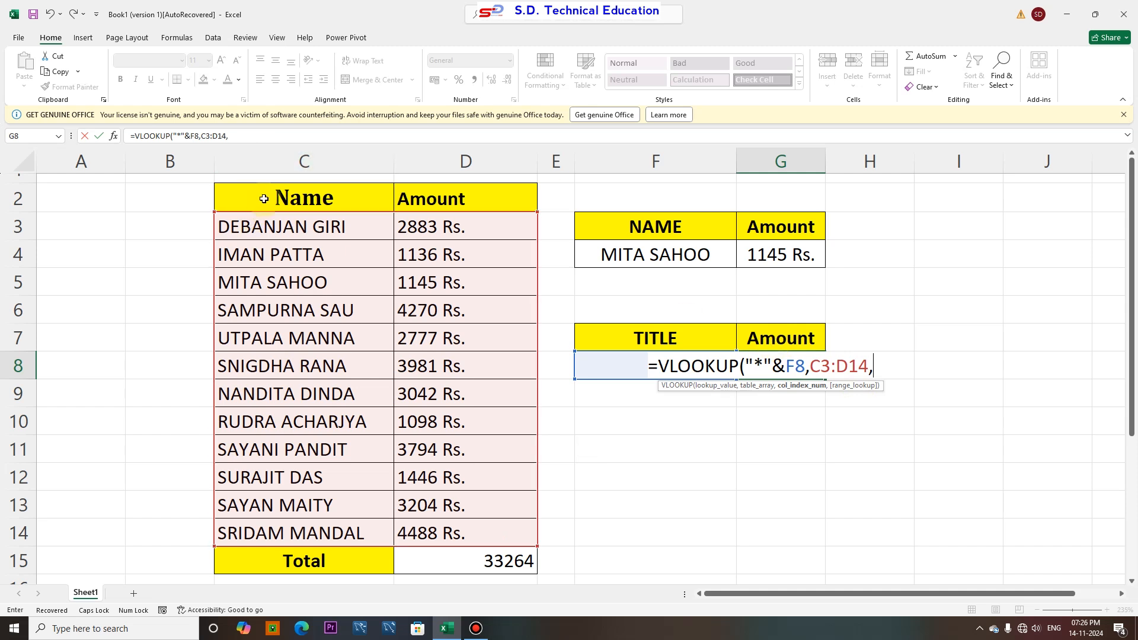
type("2,")
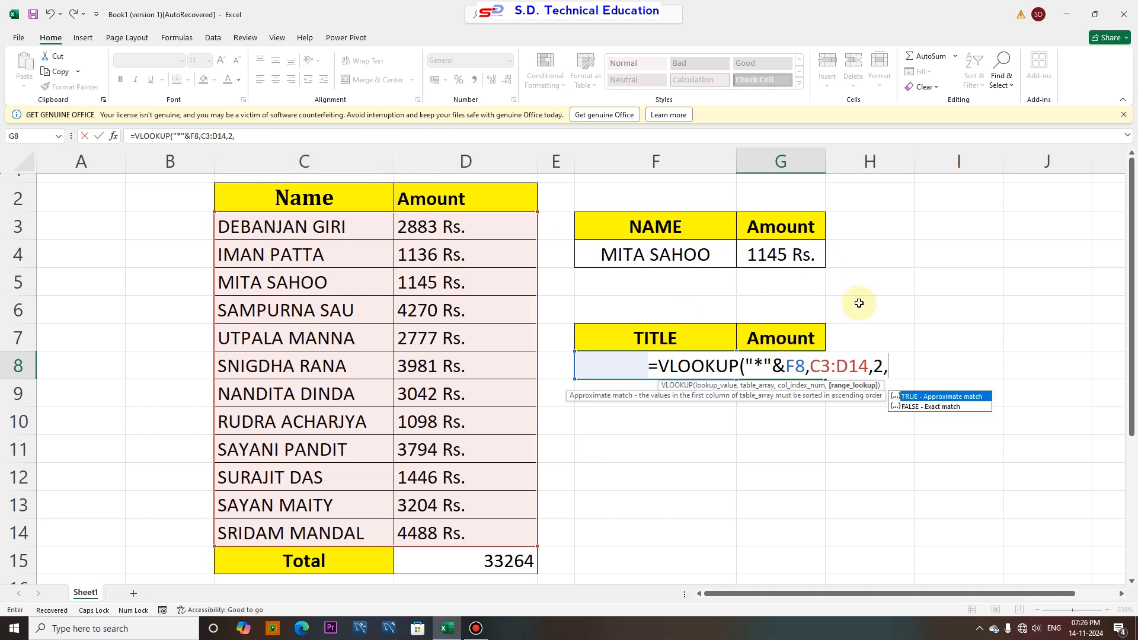
double_click(920, 407)
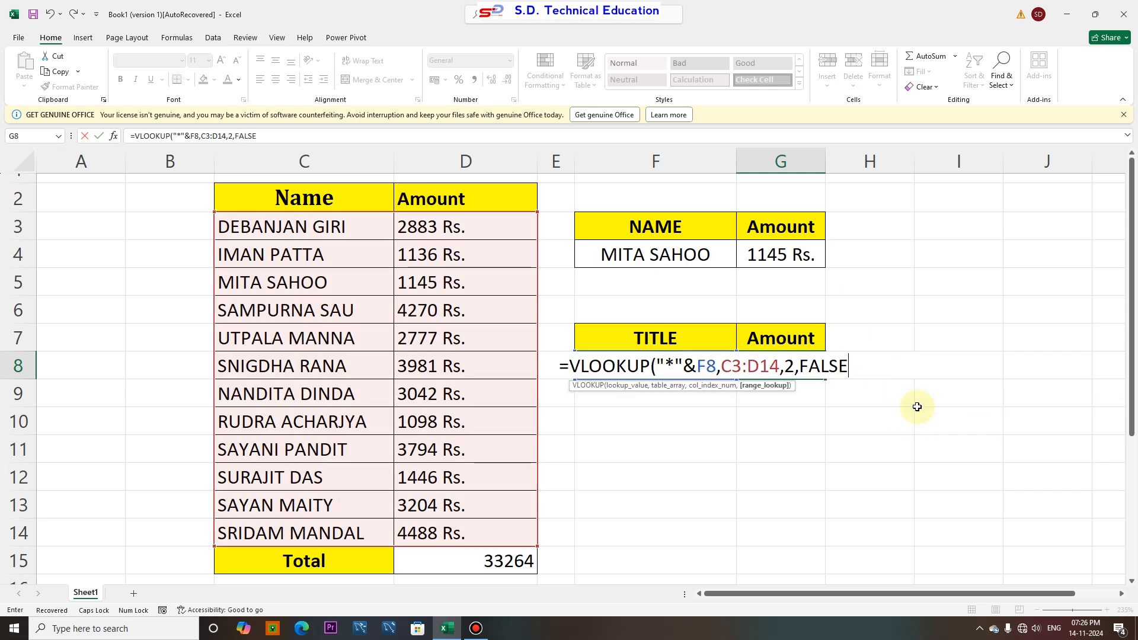
type(")")
key("Return")
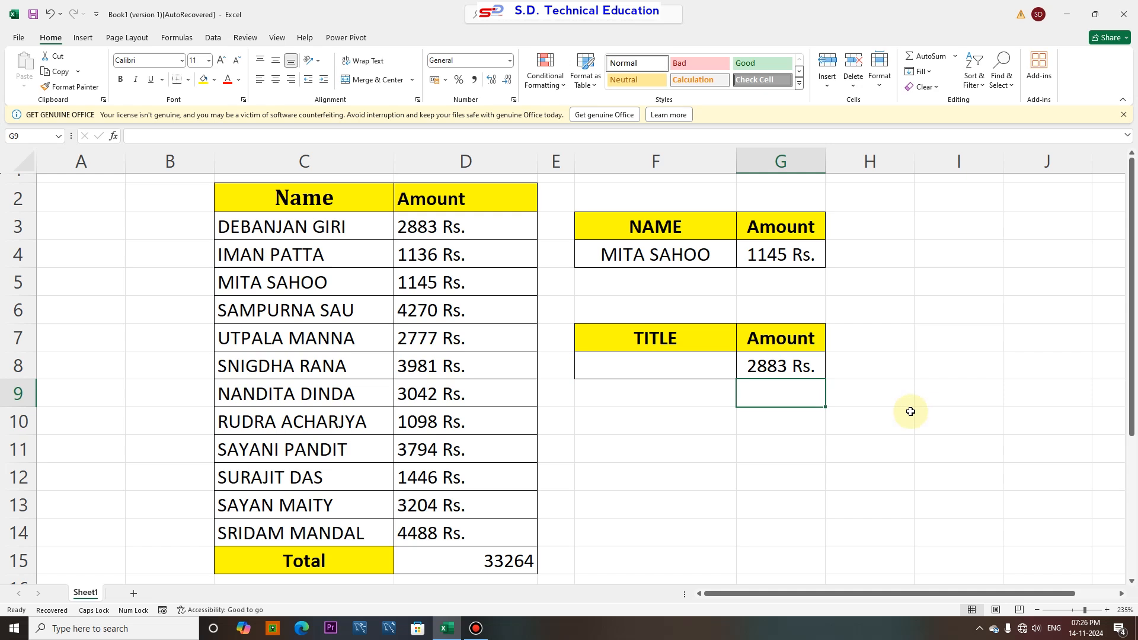
Enter PATTA as the TITLE table's lookup surname and compare it with the matching row in the list
left_click(599, 373)
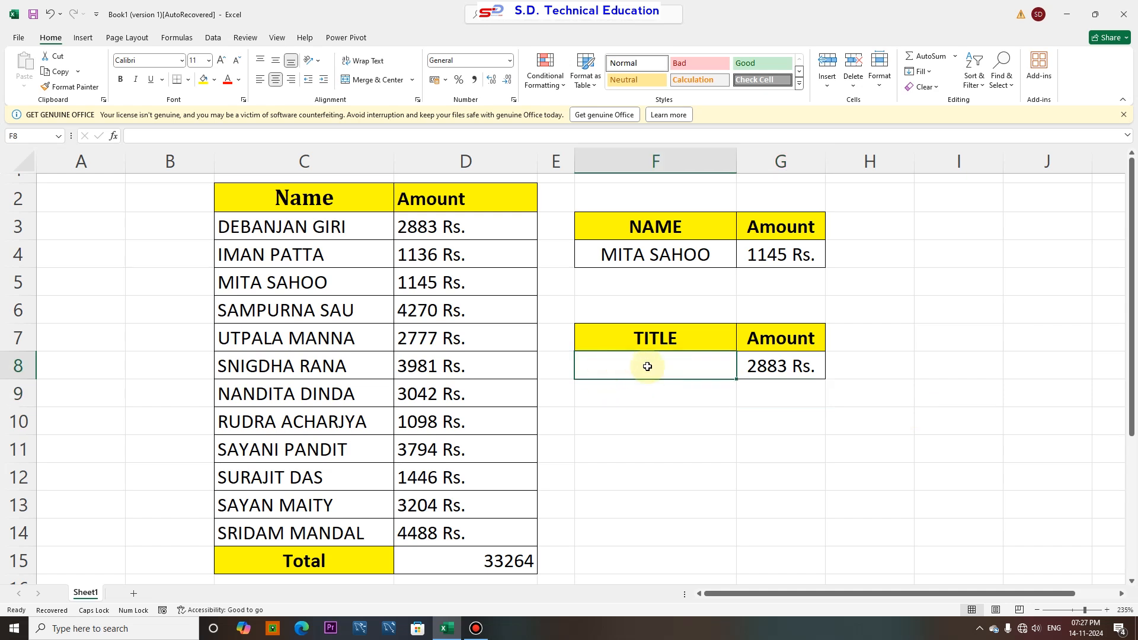
type("PATTA")
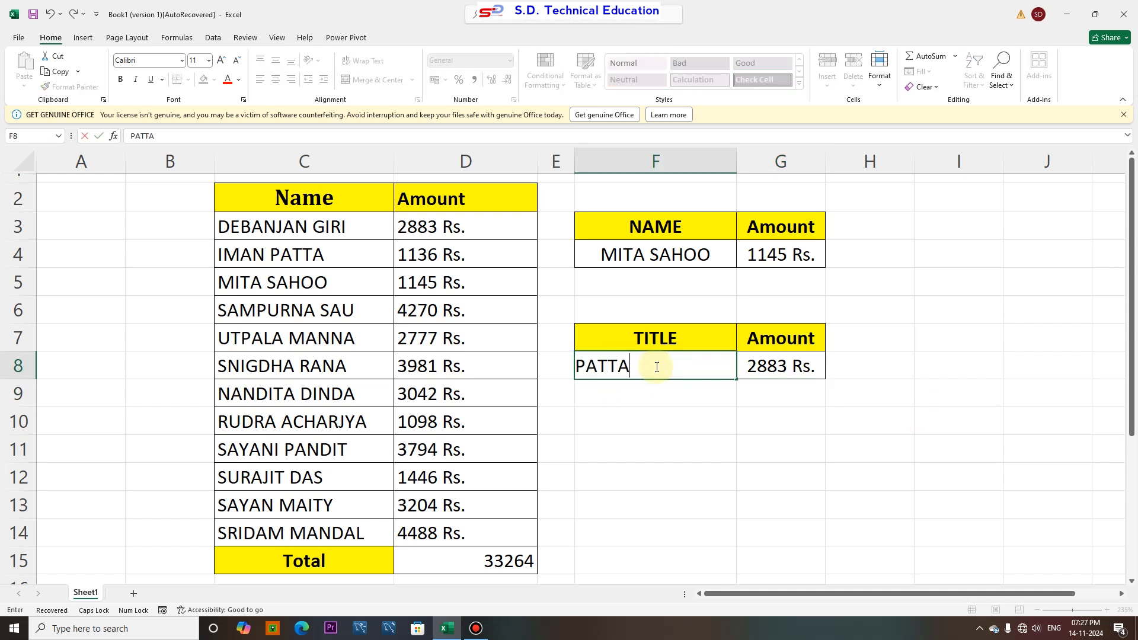
key("Return")
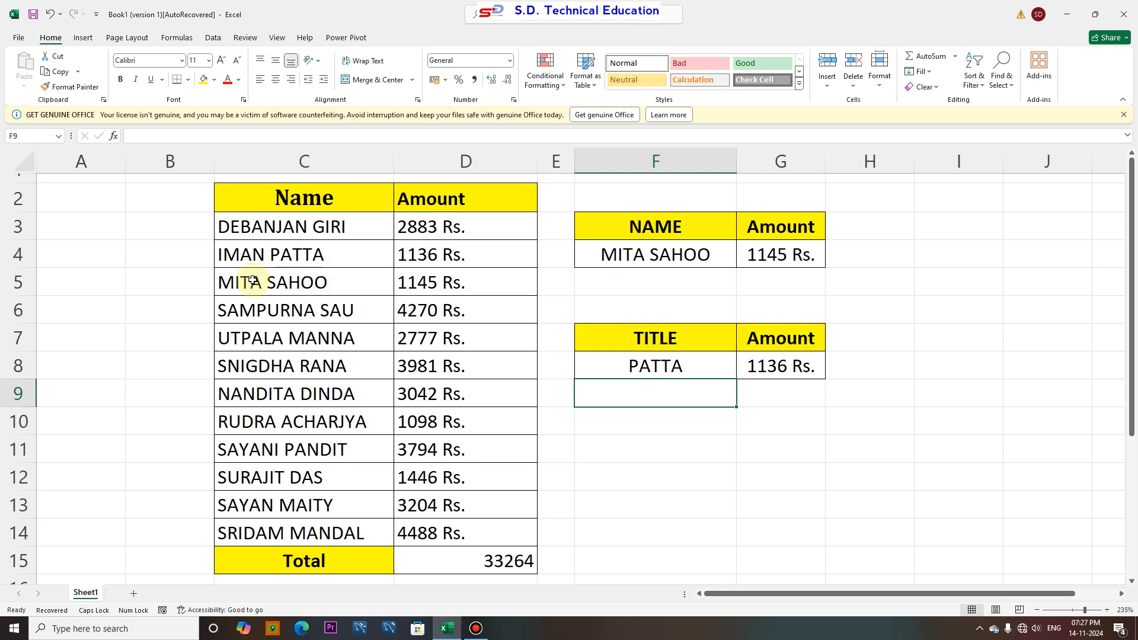
left_click(289, 263)
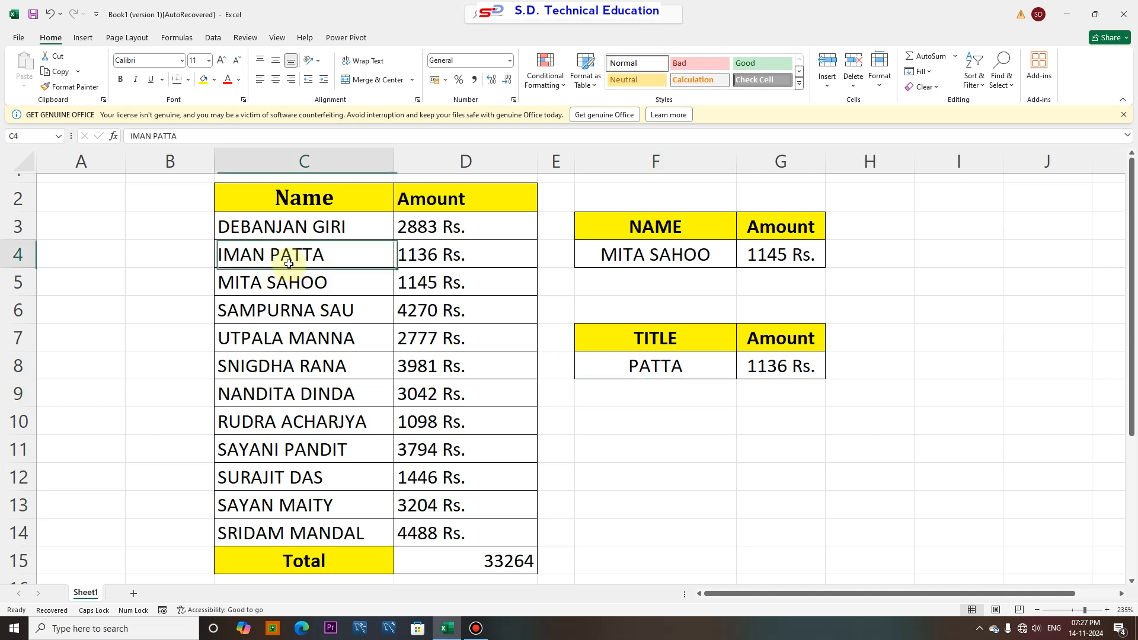
left_click(401, 254)
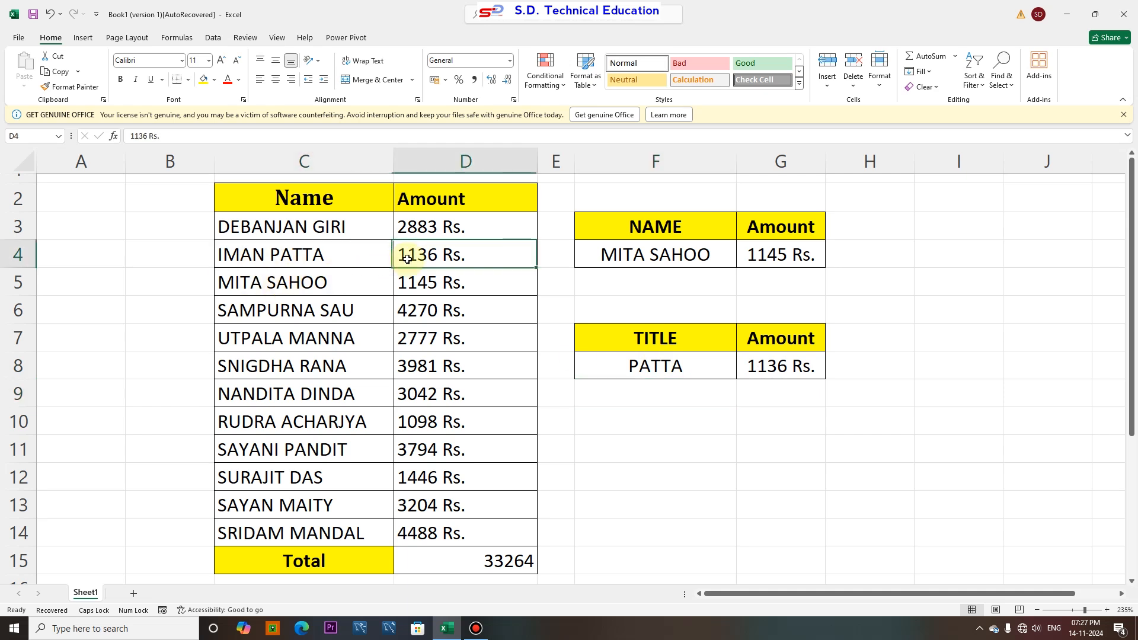
left_click(652, 368)
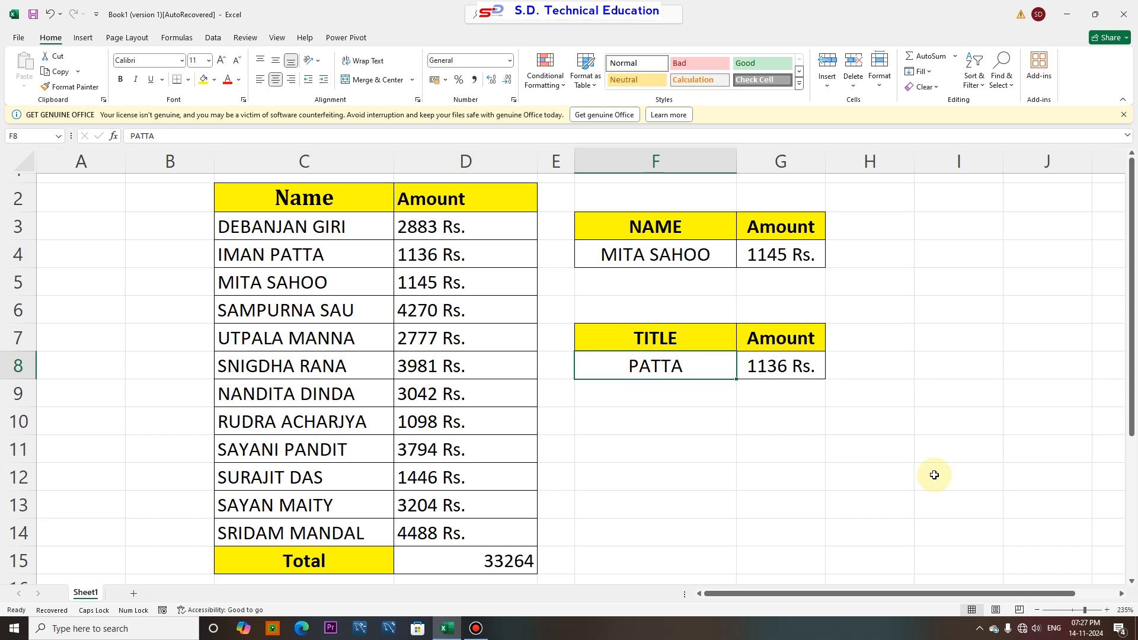
type("MITA ")
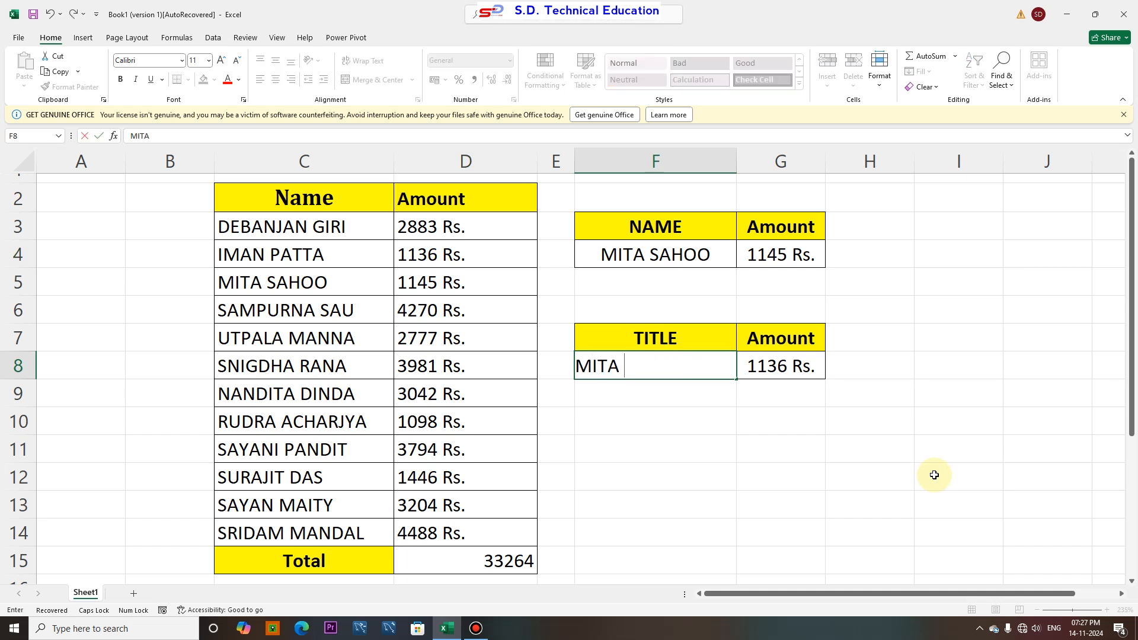
type("SAHOO")
key("Return")
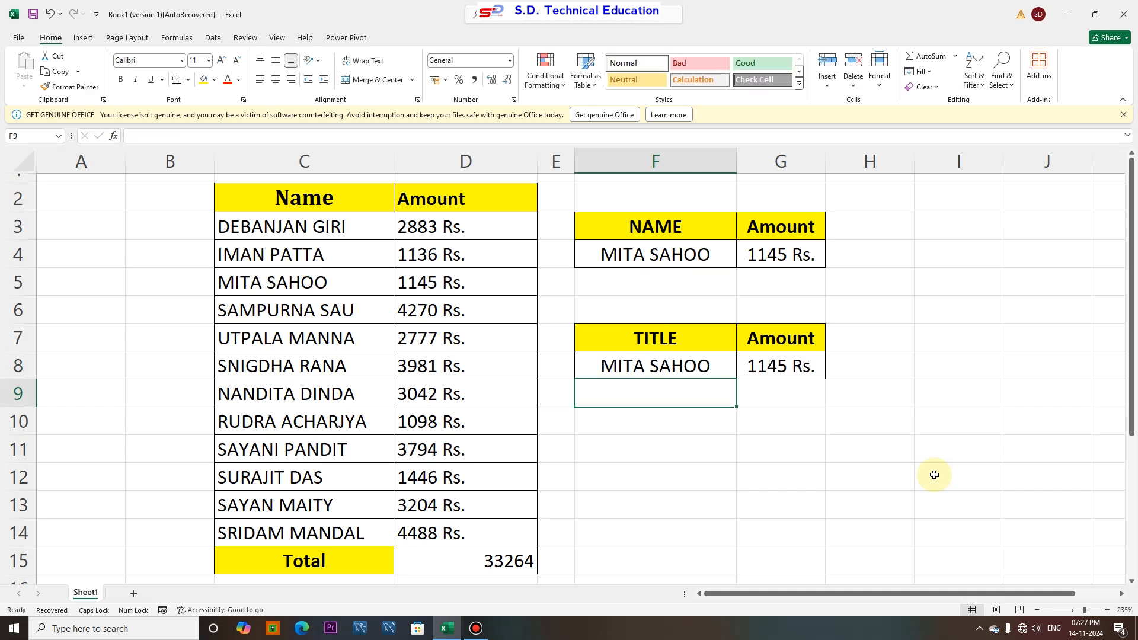
Replace the TITLE table's lookup value with SAU and compare it with the matching row in the list
key("Up")
type("SAU")
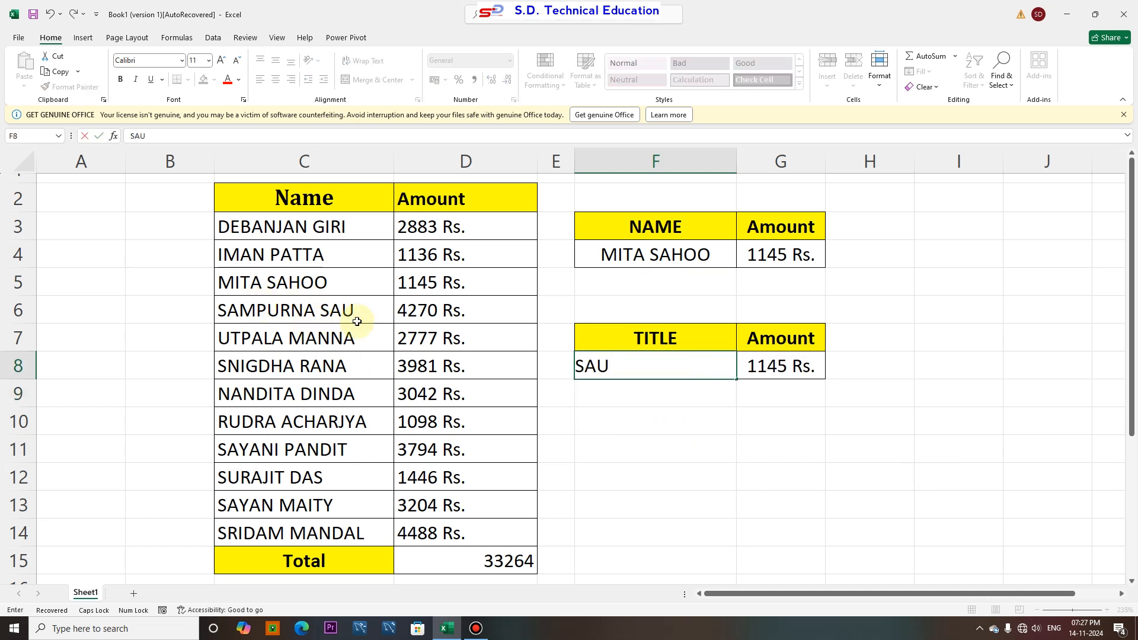
key("Return")
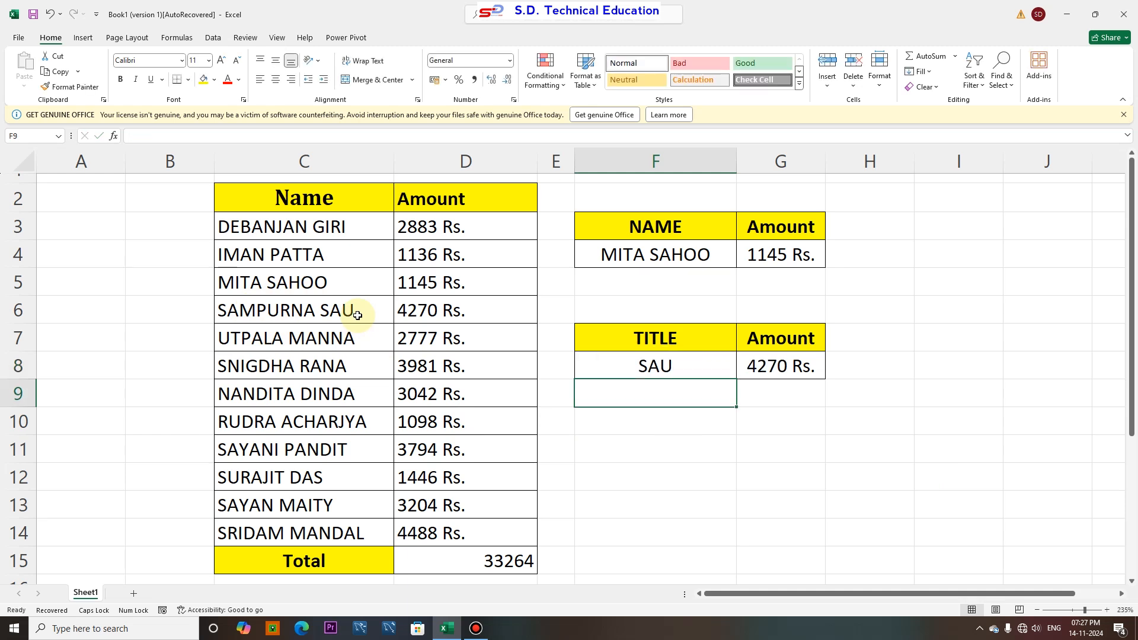
left_click_drag(349, 310, 431, 316)
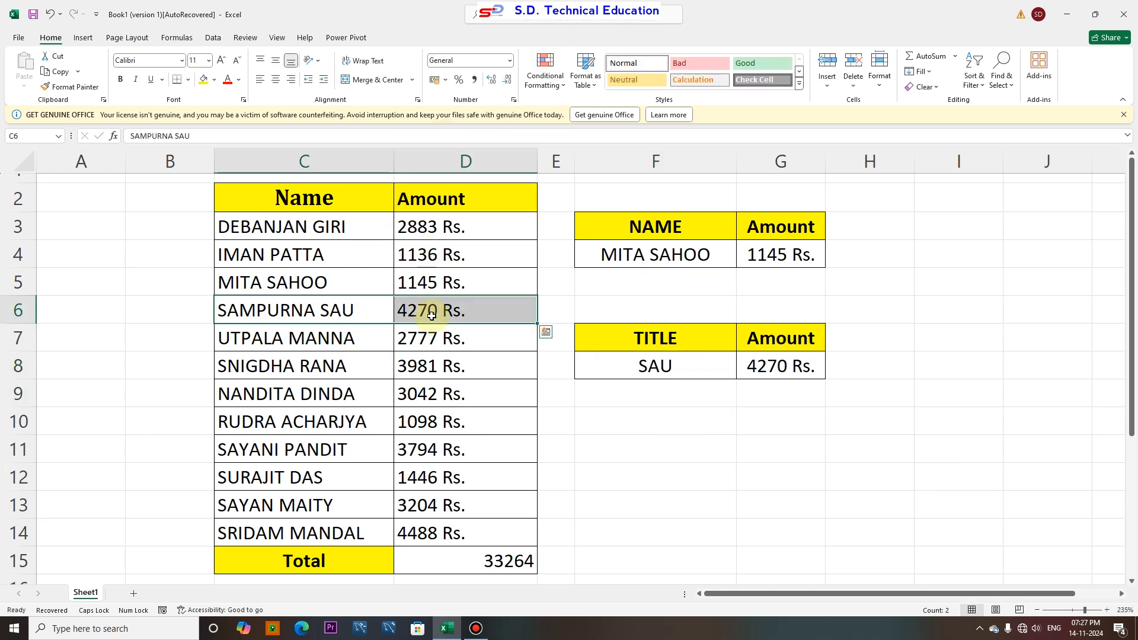
left_click(556, 363)
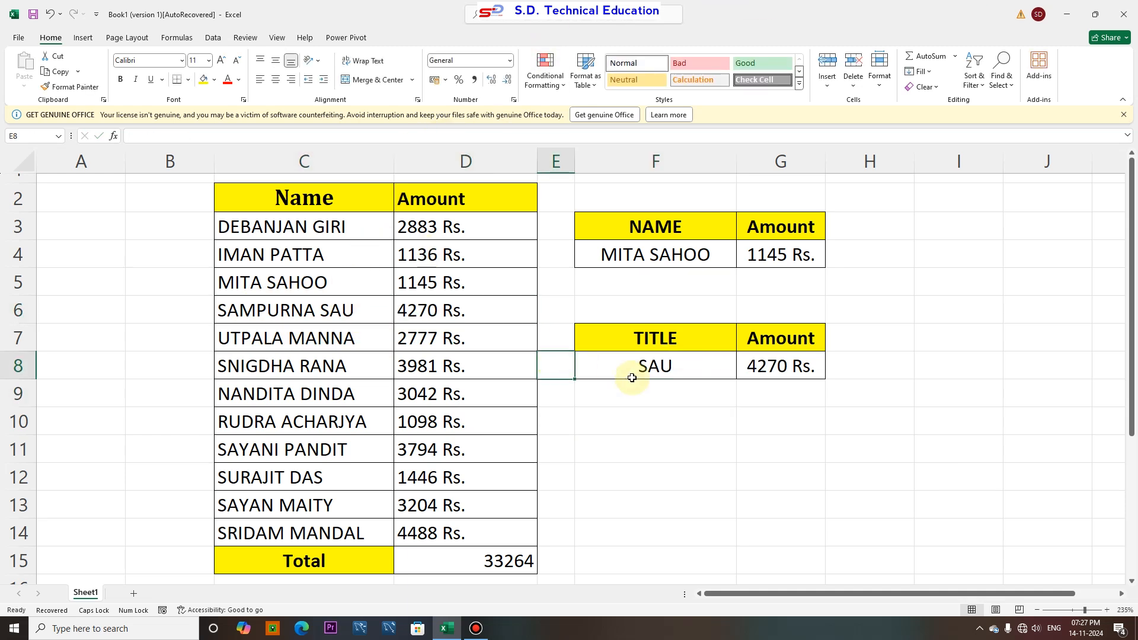